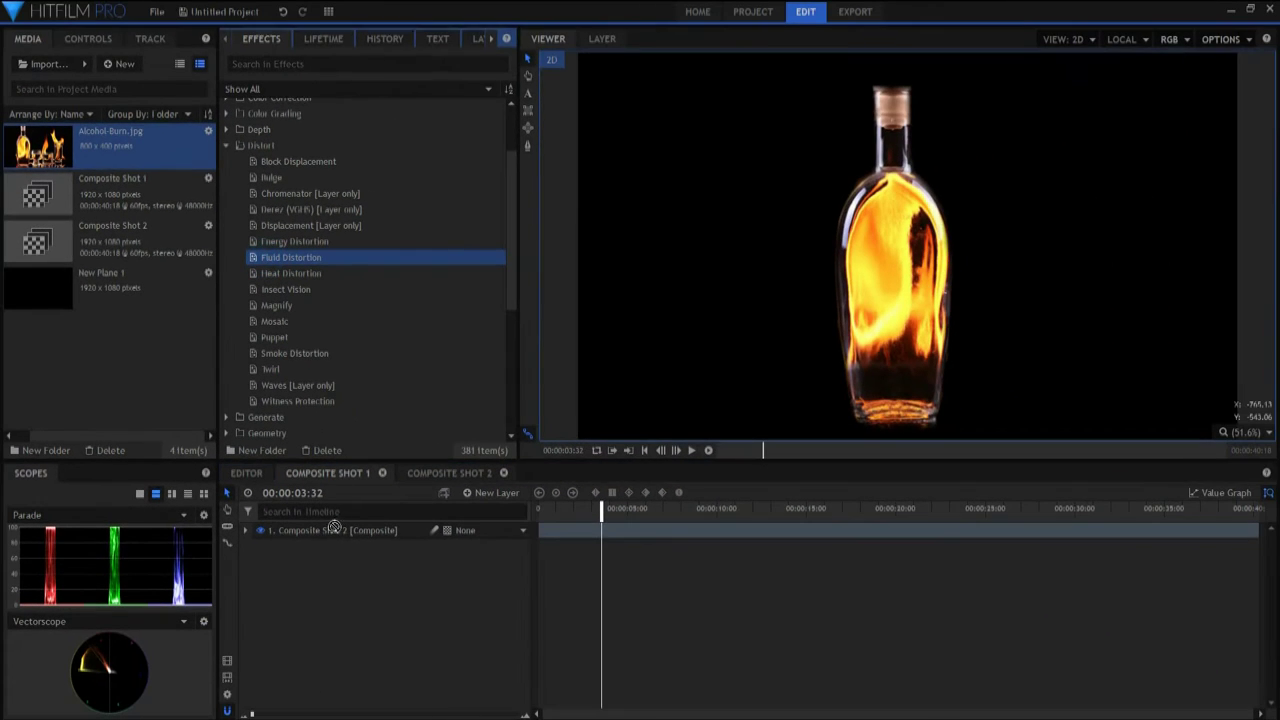
Step: Apply Fluid Distortion to Composite Shot 2, check a frame near four seconds, and expand its settings
left_click_drag(333, 527, 338, 531)
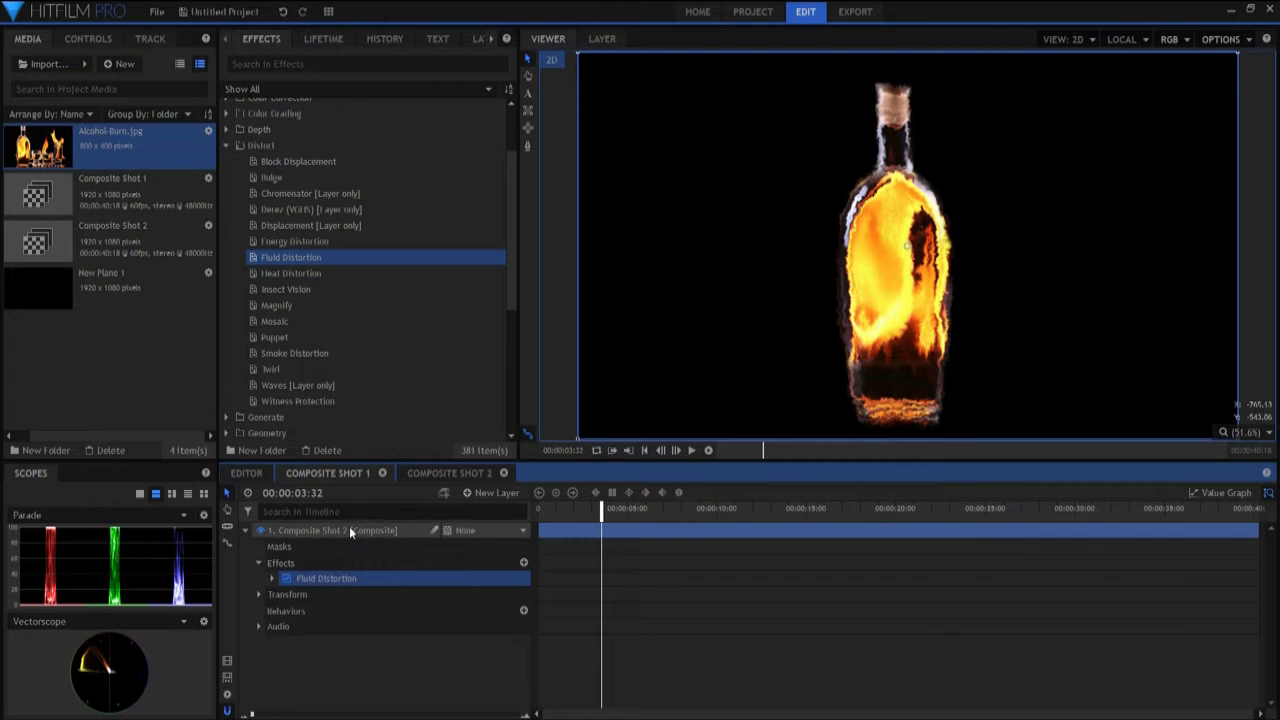
left_click_drag(588, 513, 612, 516)
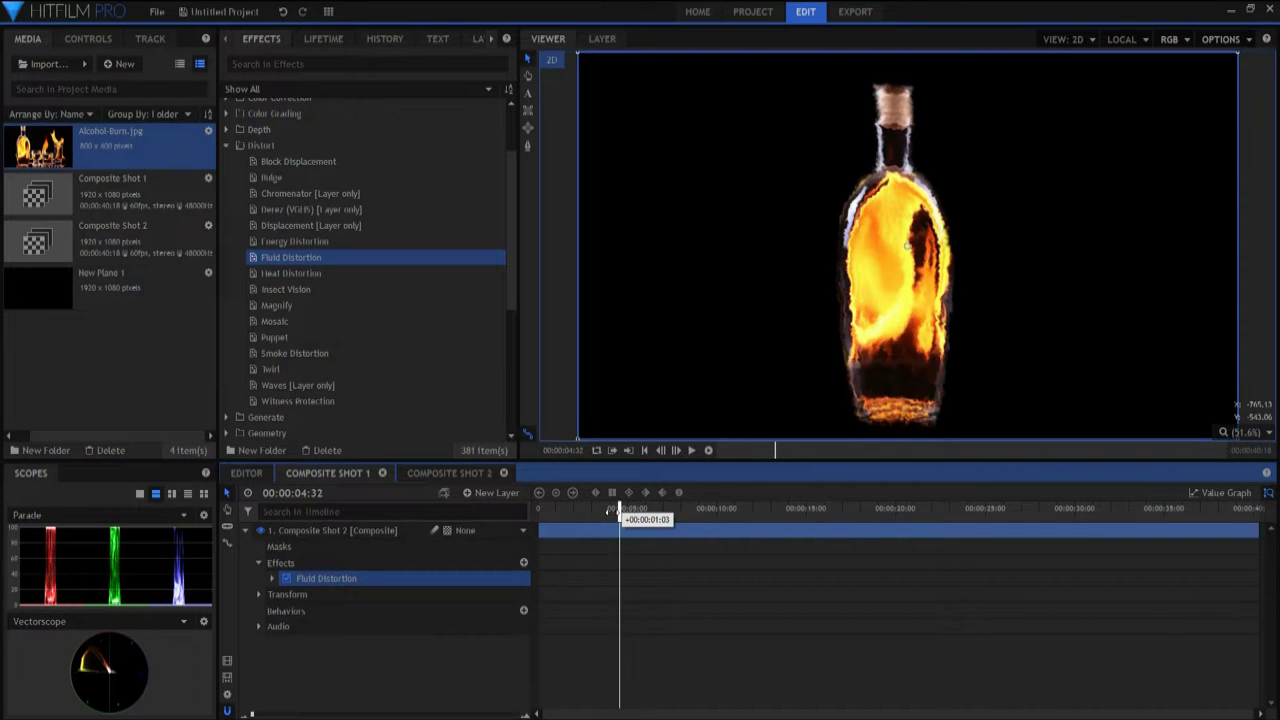
left_click(271, 578)
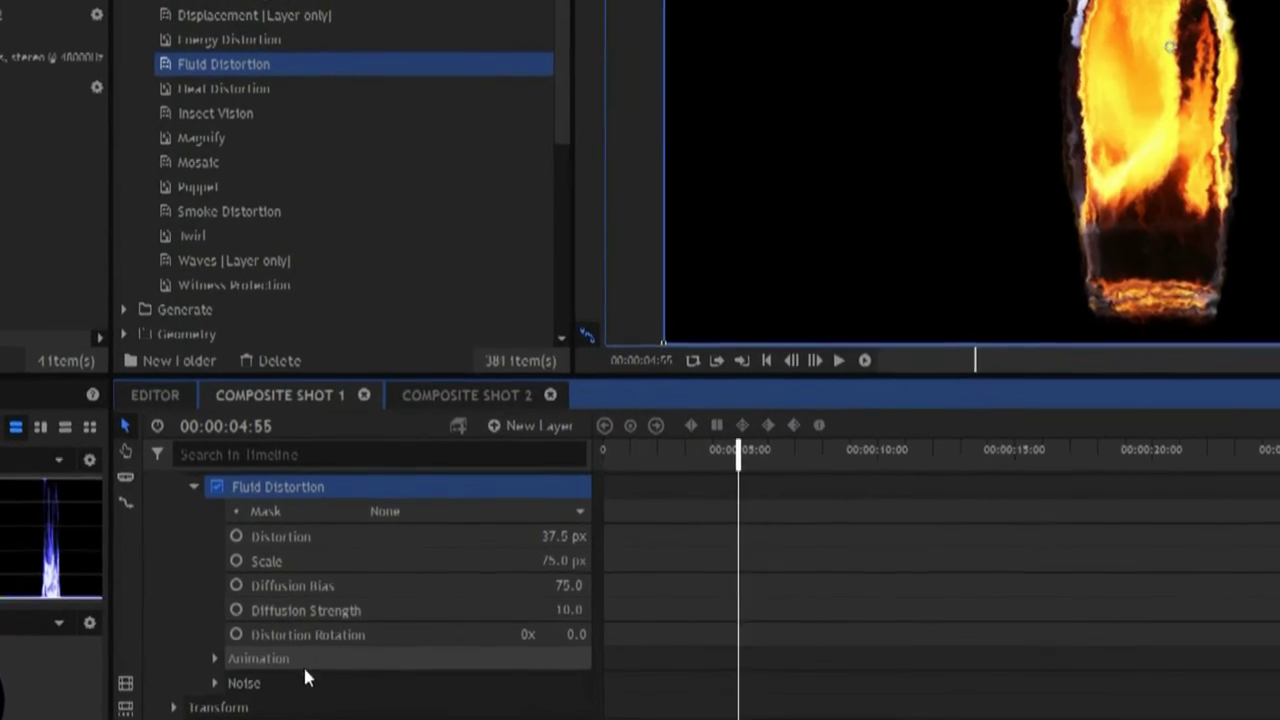
Step: Lower Fluid Distortion's Wind Speed to 30 px/s and Noise Speed to 0.15, then preview playback
left_click(204, 660)
scroll(396, 665, "down", 2)
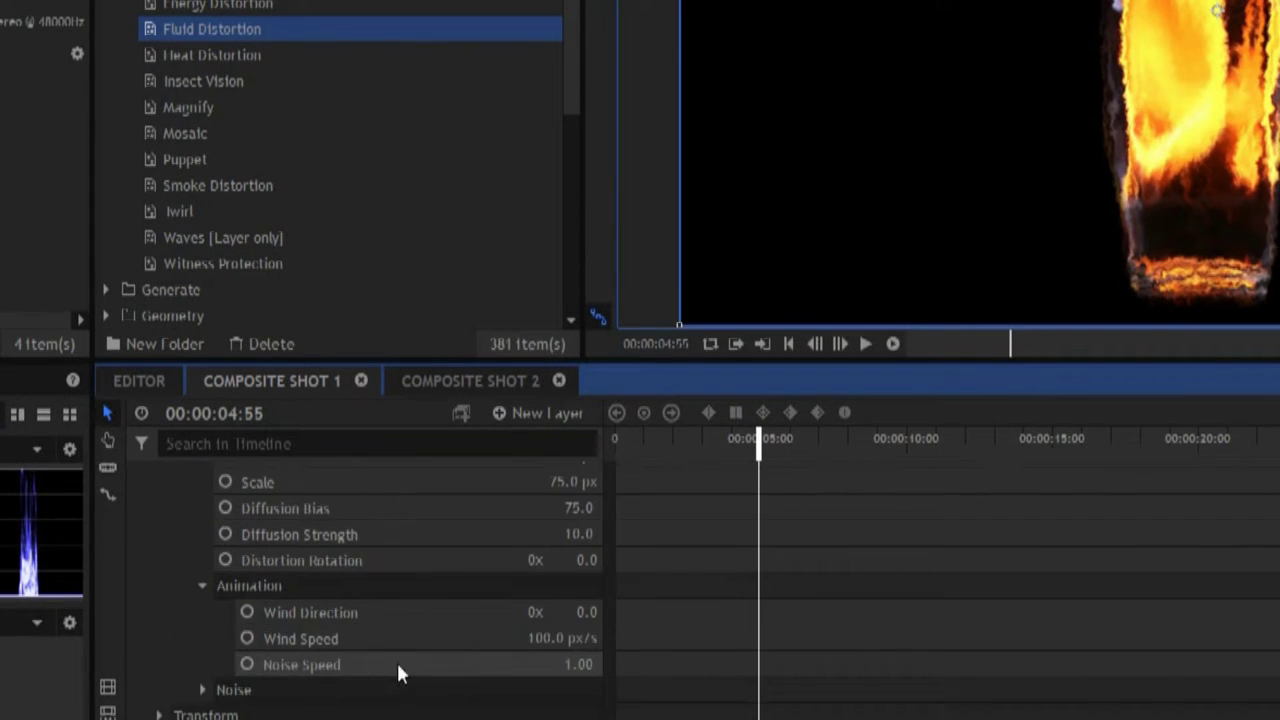
left_click_drag(560, 638, 530, 638)
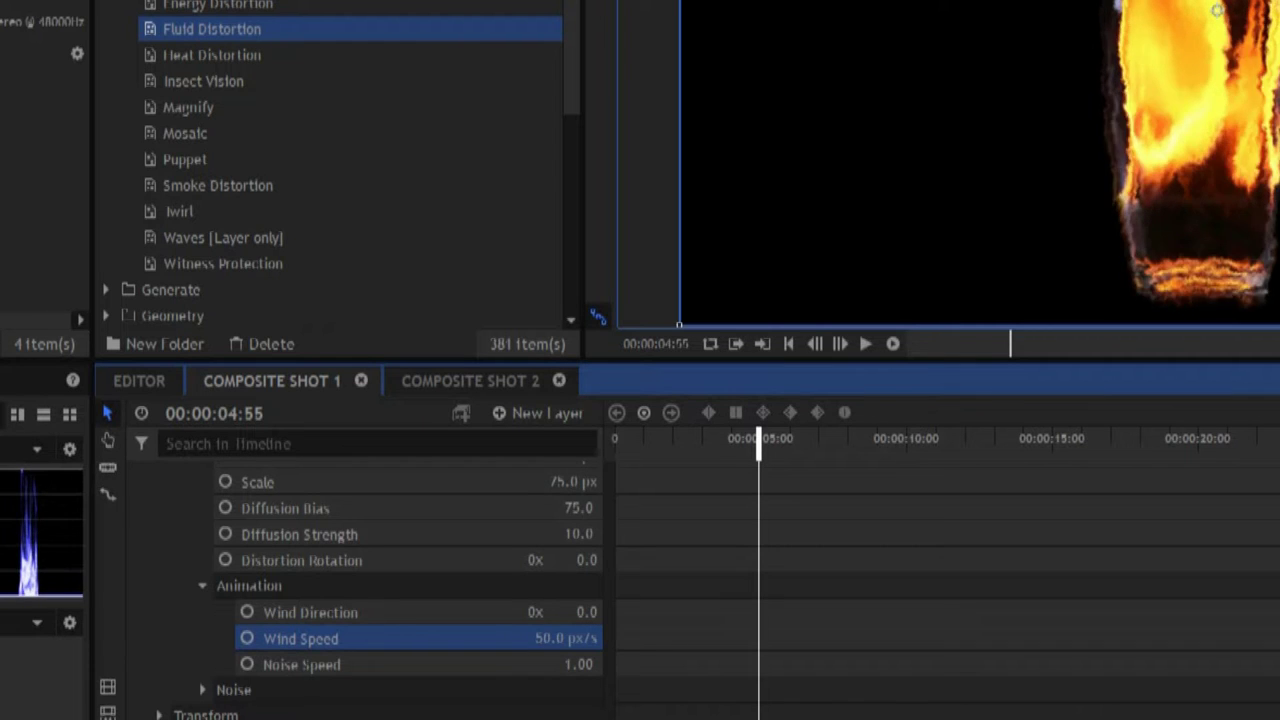
left_click_drag(565, 638, 545, 638)
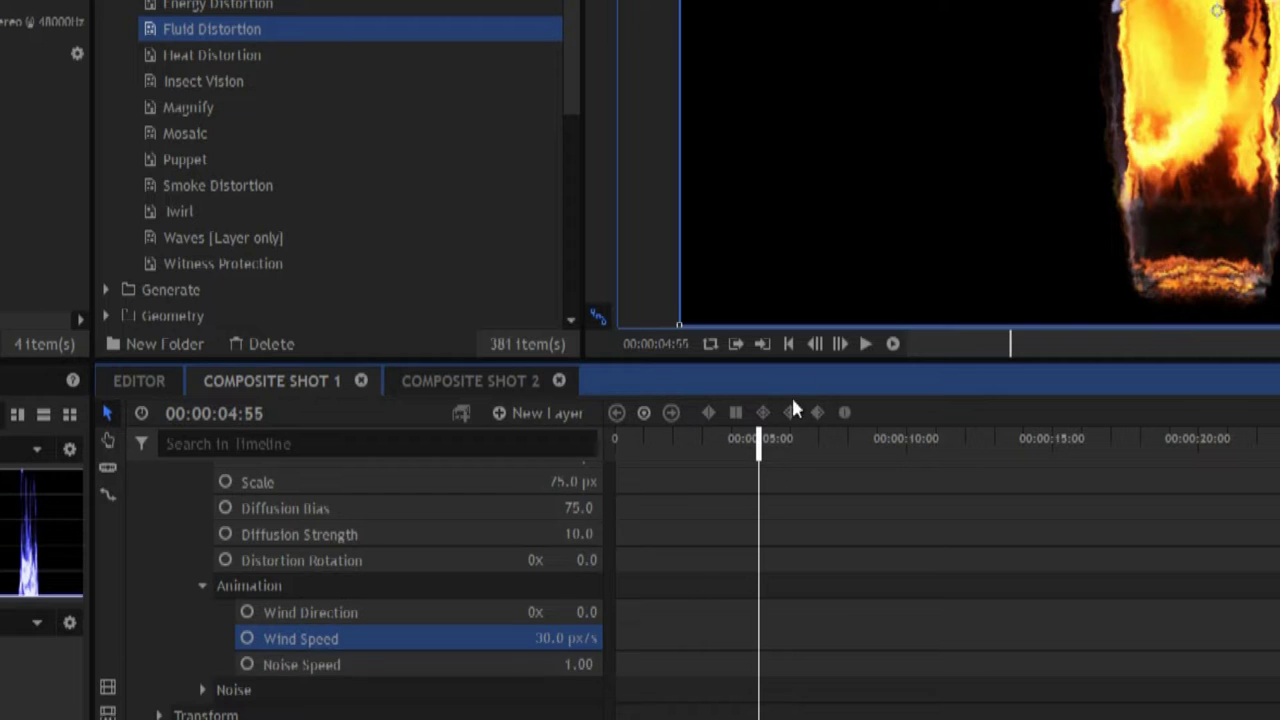
mouse_move(579, 664)
left_mouse_down()
mouse_move(500, 664)
mouse_move(514, 664)
left_mouse_up()
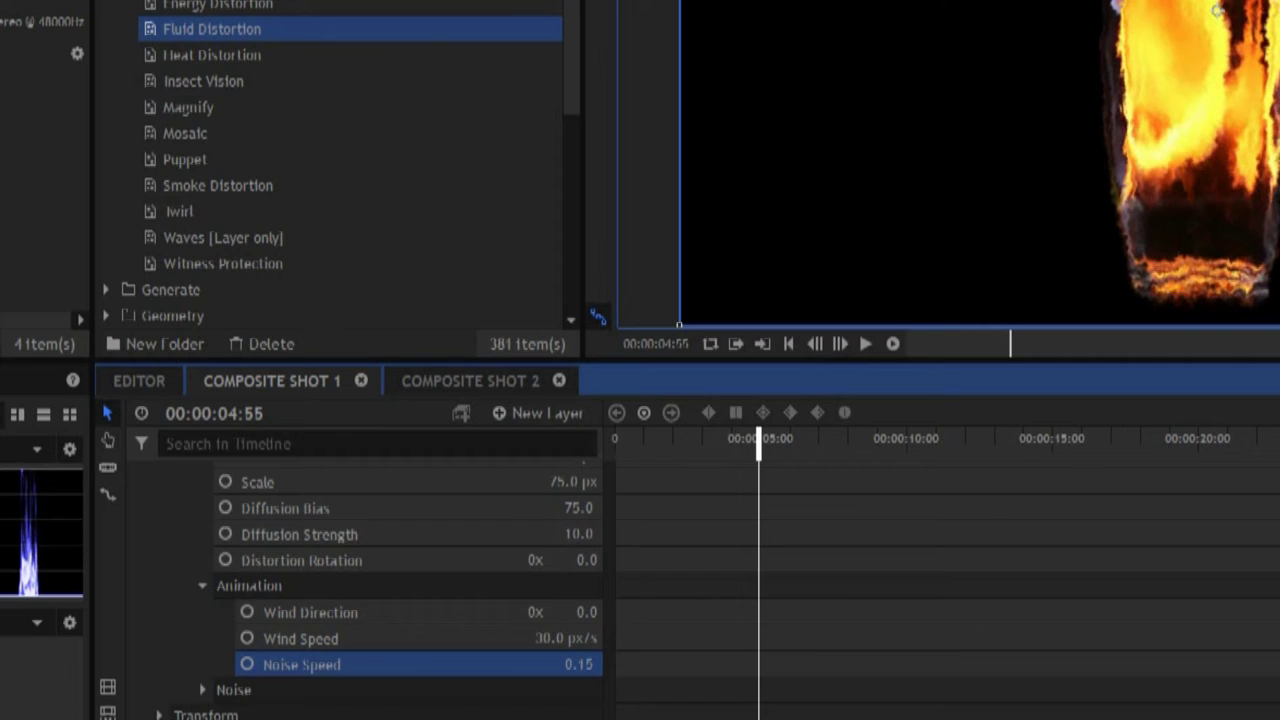
left_click(865, 343)
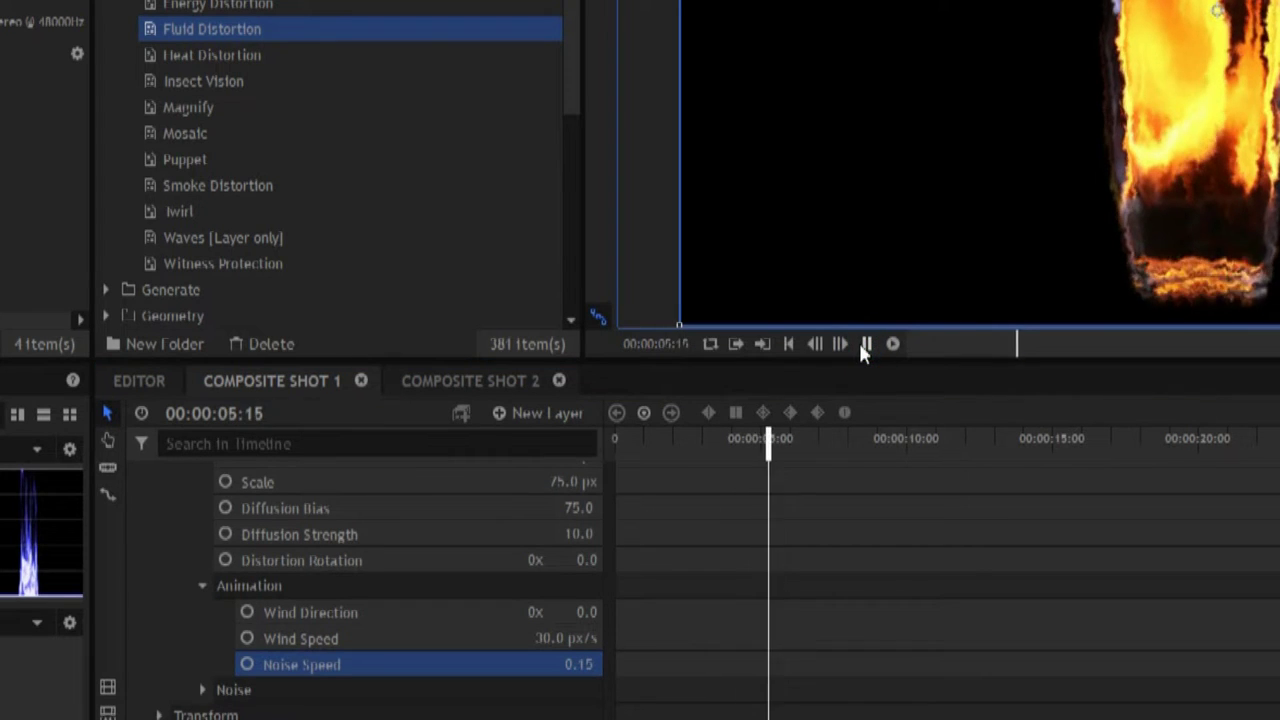
left_click(865, 343)
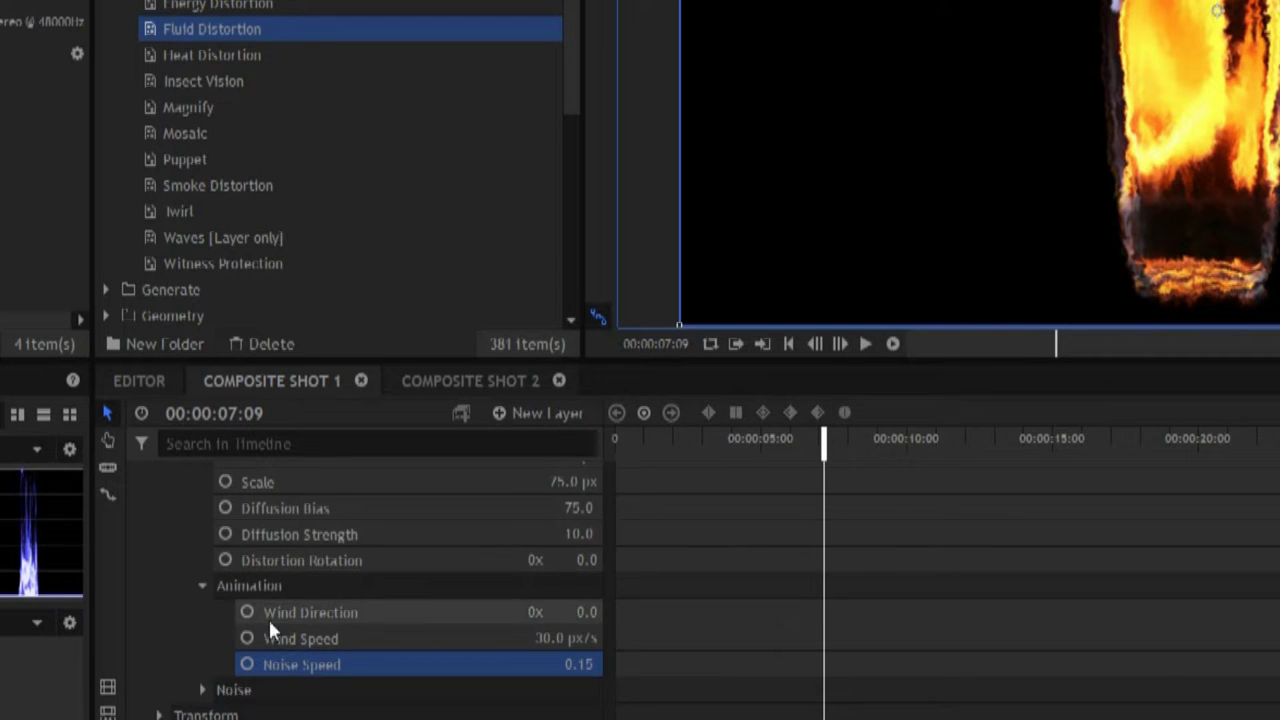
Step: Under Fluid Distortion's Noise > Transform > Axis Scale, set X to 51% and leave Y at 100%
scroll(205, 605, "up", 1)
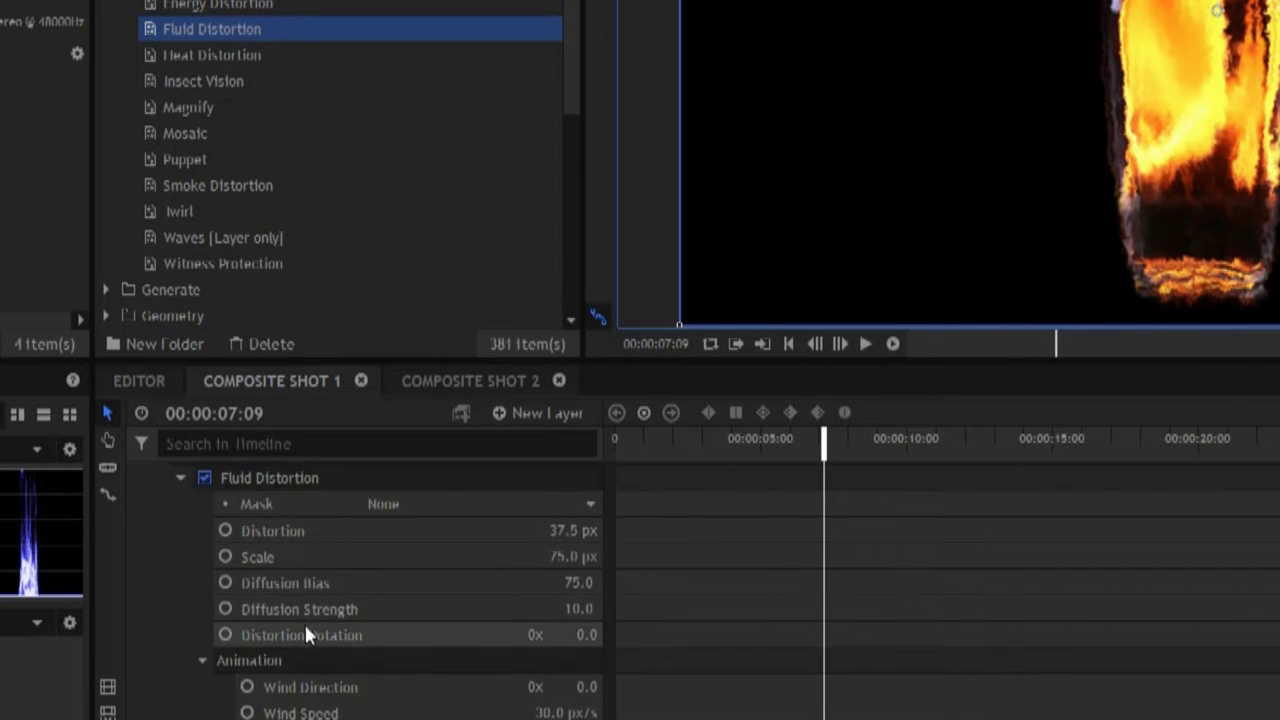
scroll(262, 670, "down", 1)
scroll(266, 692, "down", 1)
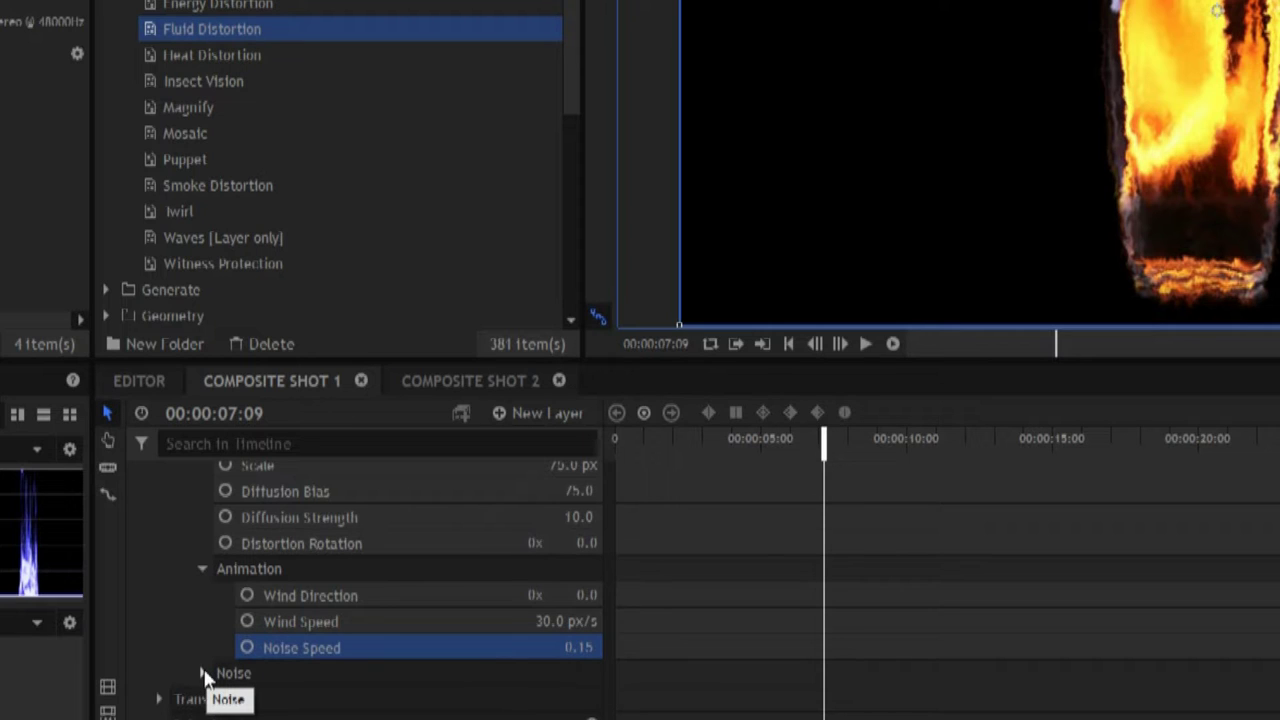
left_click(203, 675)
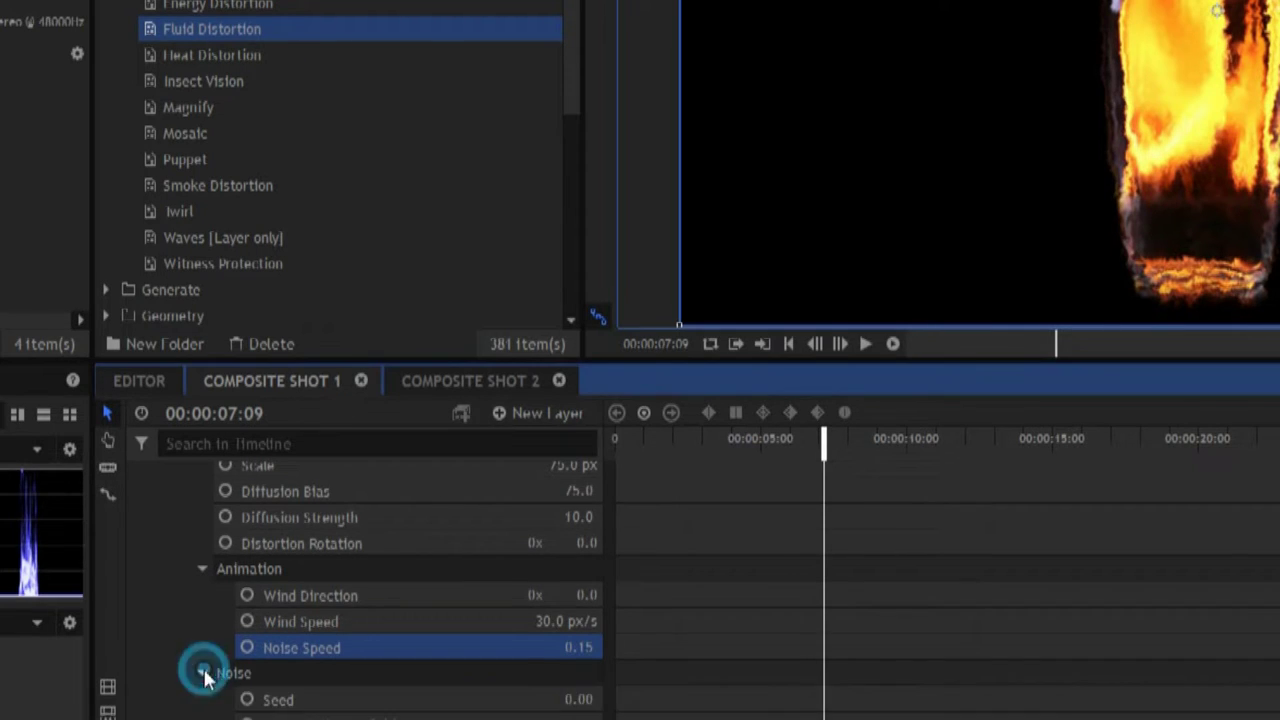
scroll(230, 700, "down", 4)
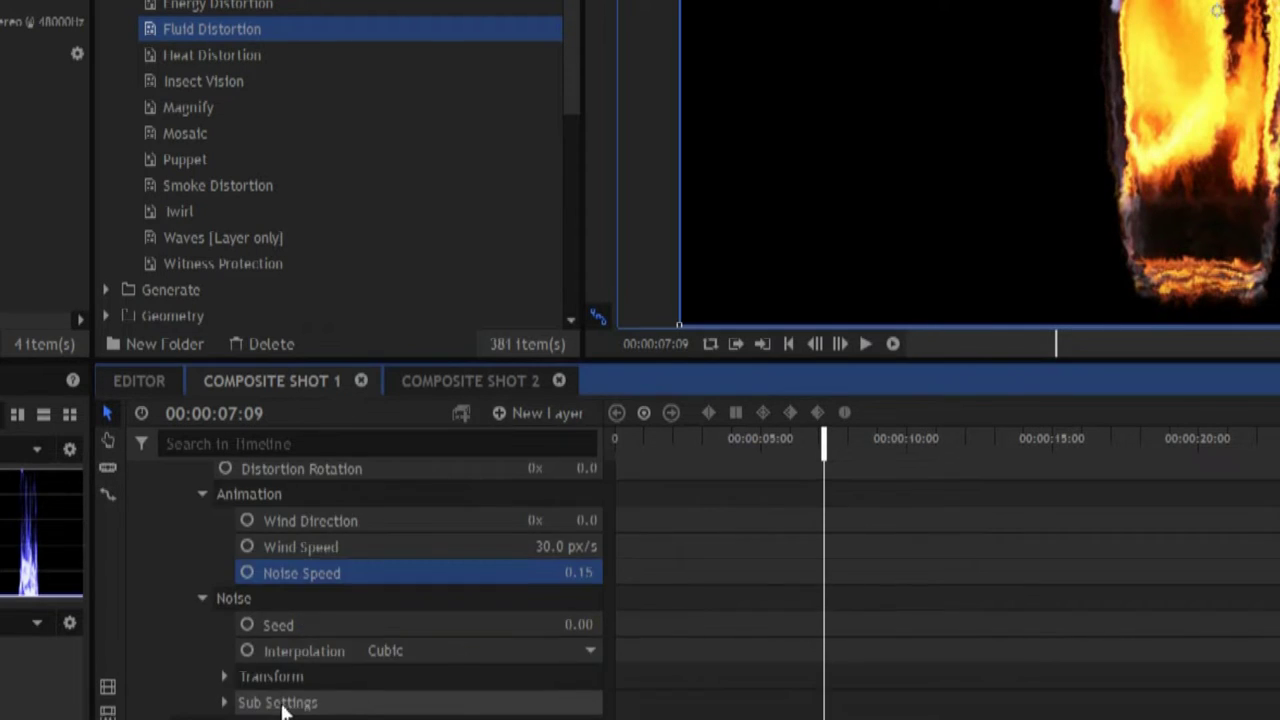
left_click(225, 677)
scroll(310, 695, "down", 4)
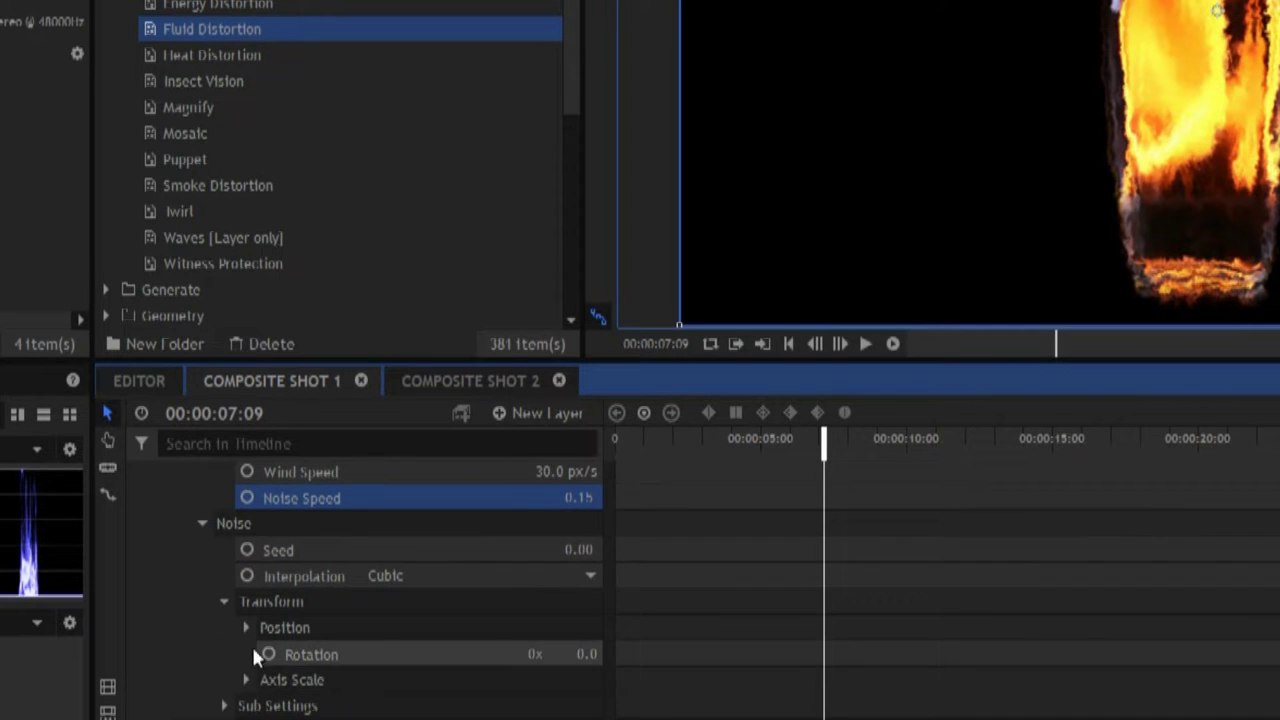
left_click(246, 679)
scroll(263, 680, "down", 3)
mouse_move(565, 621)
left_mouse_down()
mouse_move(540, 621)
mouse_move(570, 621)
left_mouse_up()
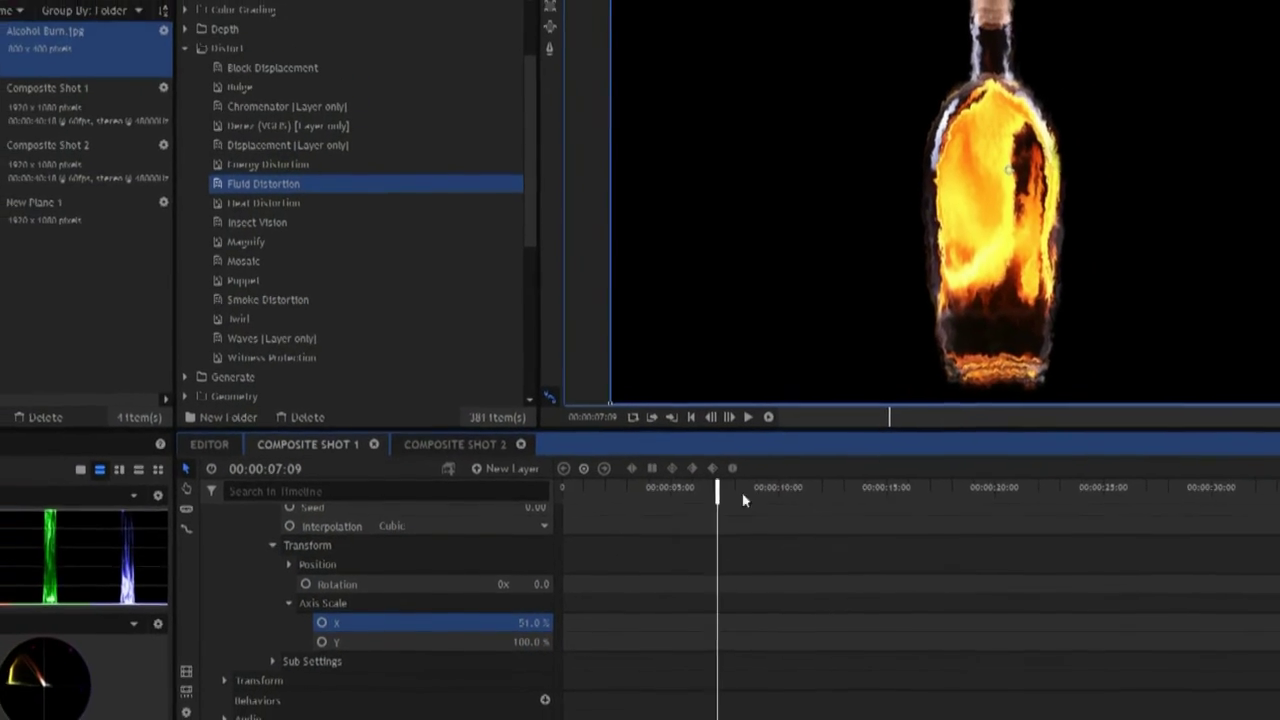
left_click_drag(800, 452, 810, 456)
left_click_drag(697, 503, 701, 505)
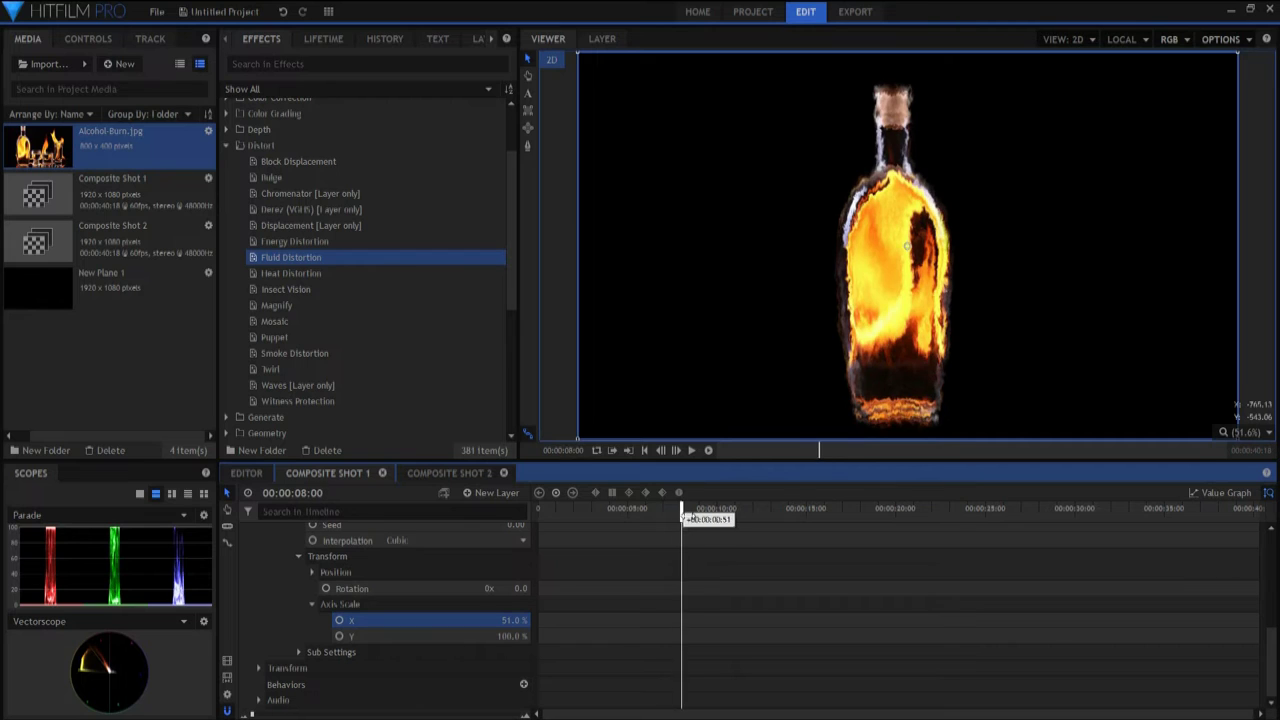
Step: Preview the stretched-noise distortion, stopping at 00:00:12:20, then collapse the Distort effects folder
left_click(687, 451)
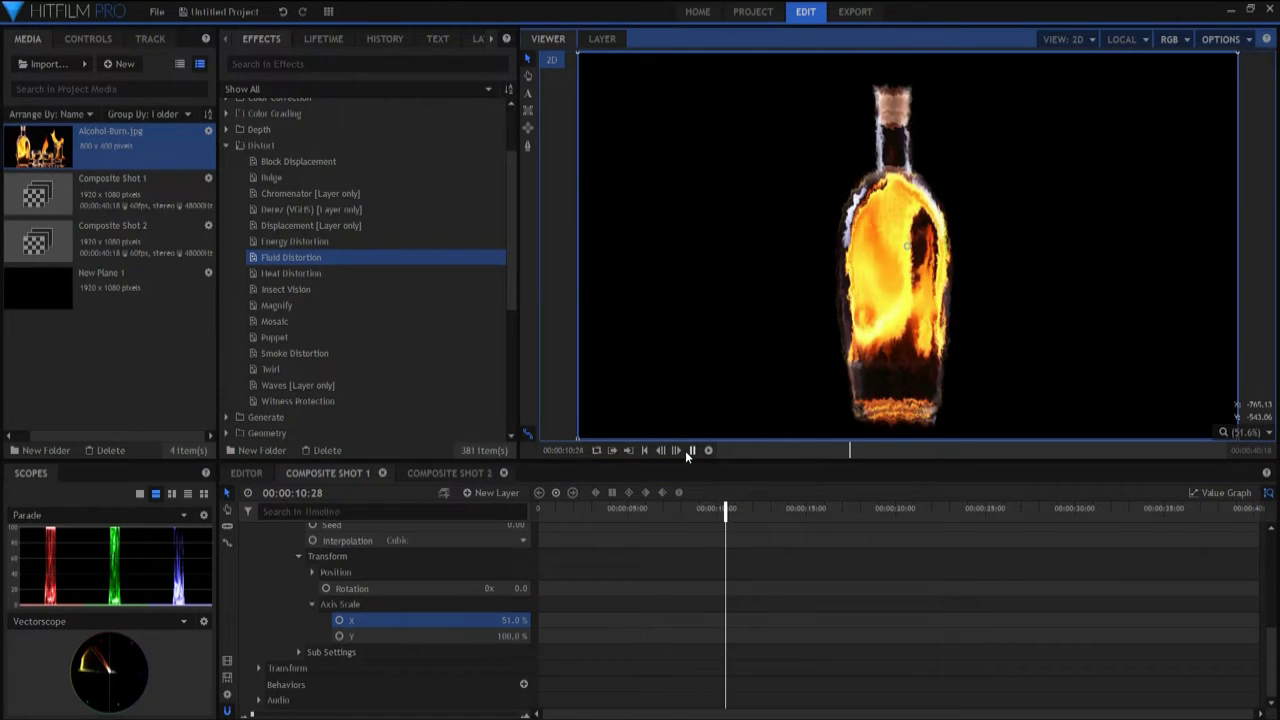
left_click(689, 451)
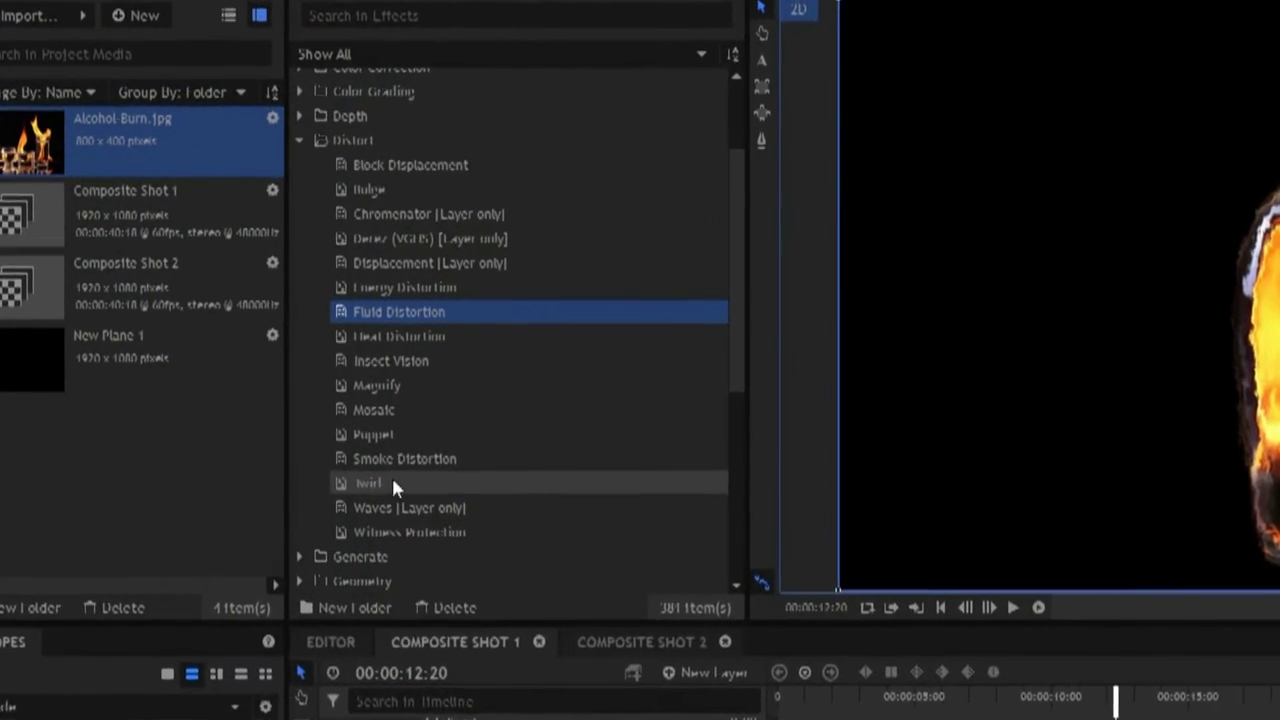
left_click(306, 140)
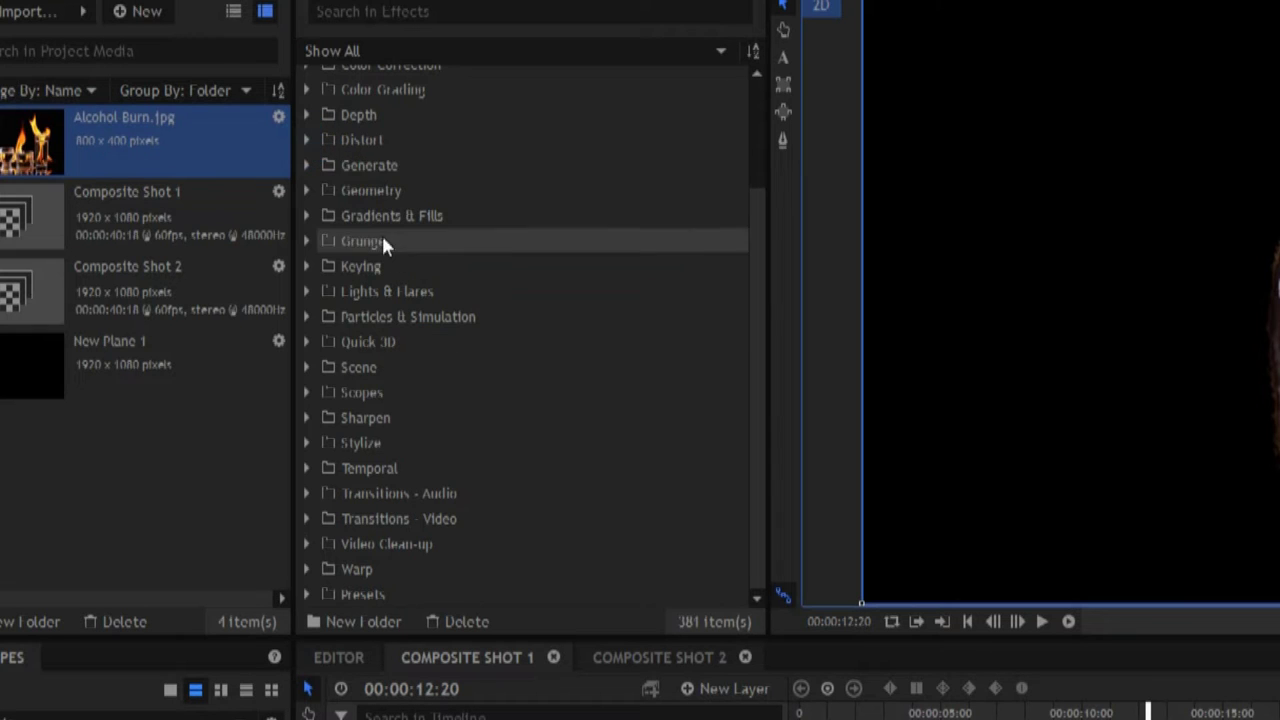
Step: Search the effects for 'fire' and apply Fire [Layer only] to Composite Shot 2
left_click(345, 12)
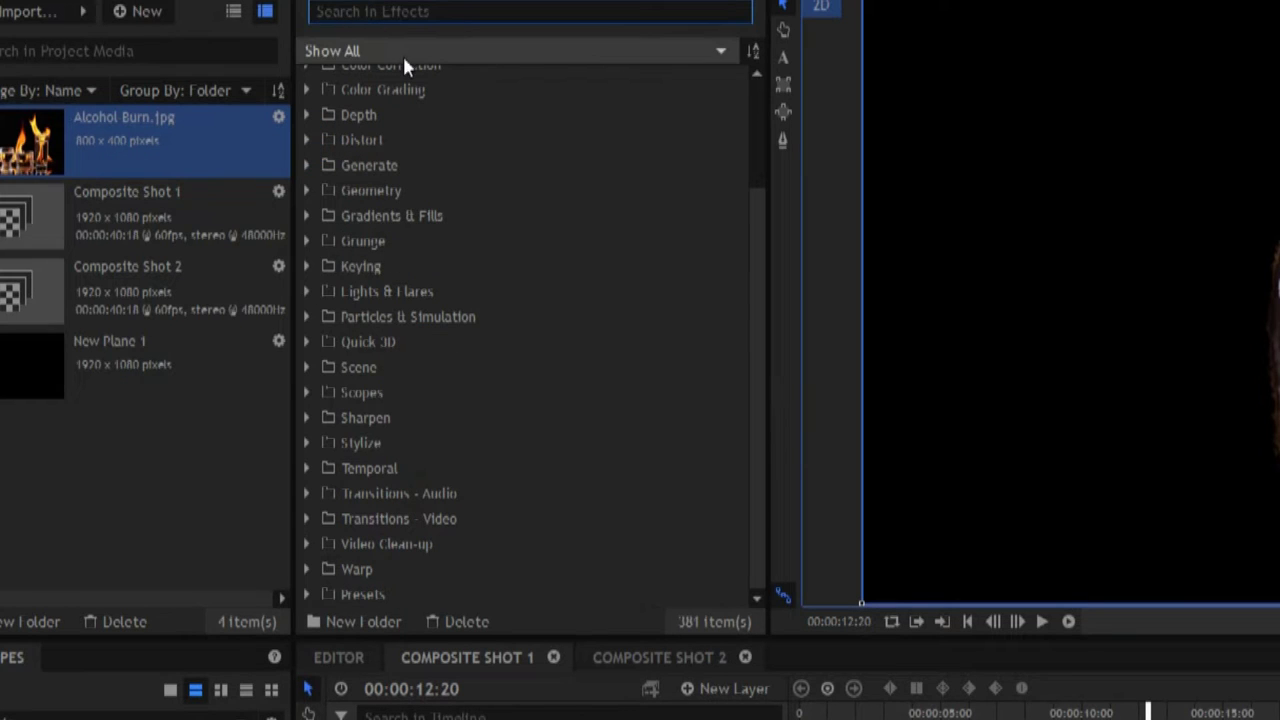
type("fire")
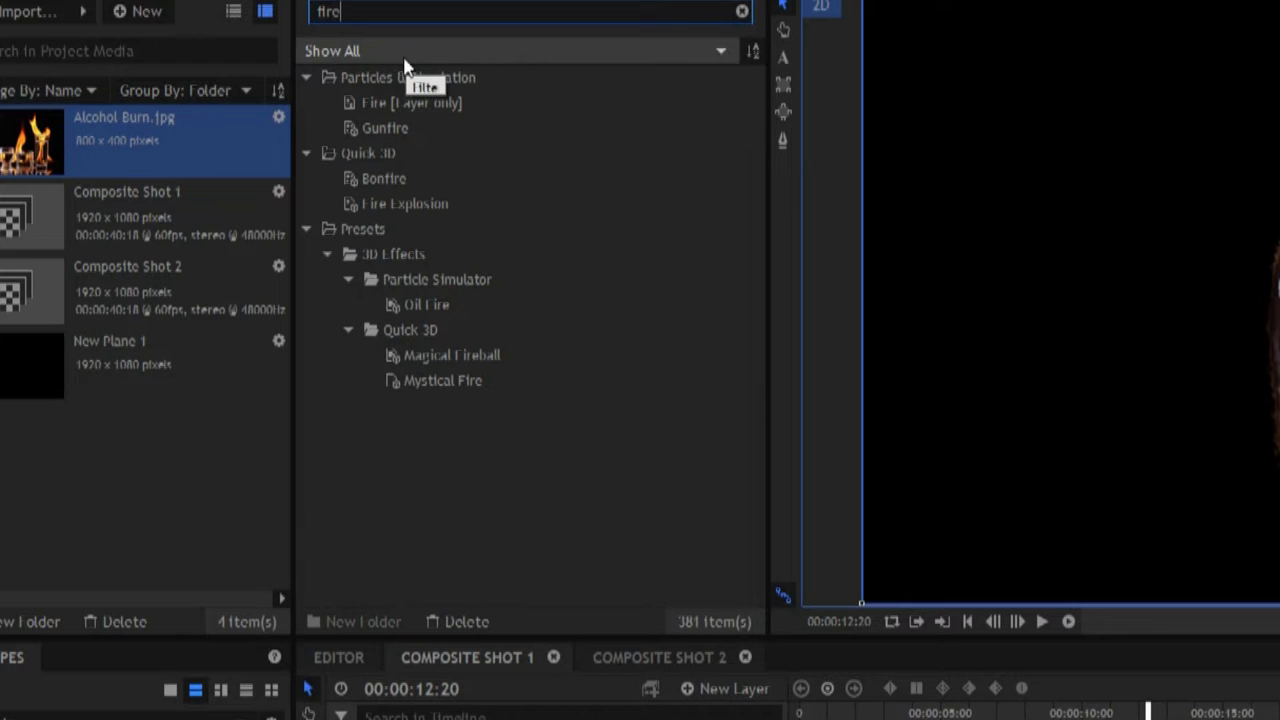
double_click(411, 103)
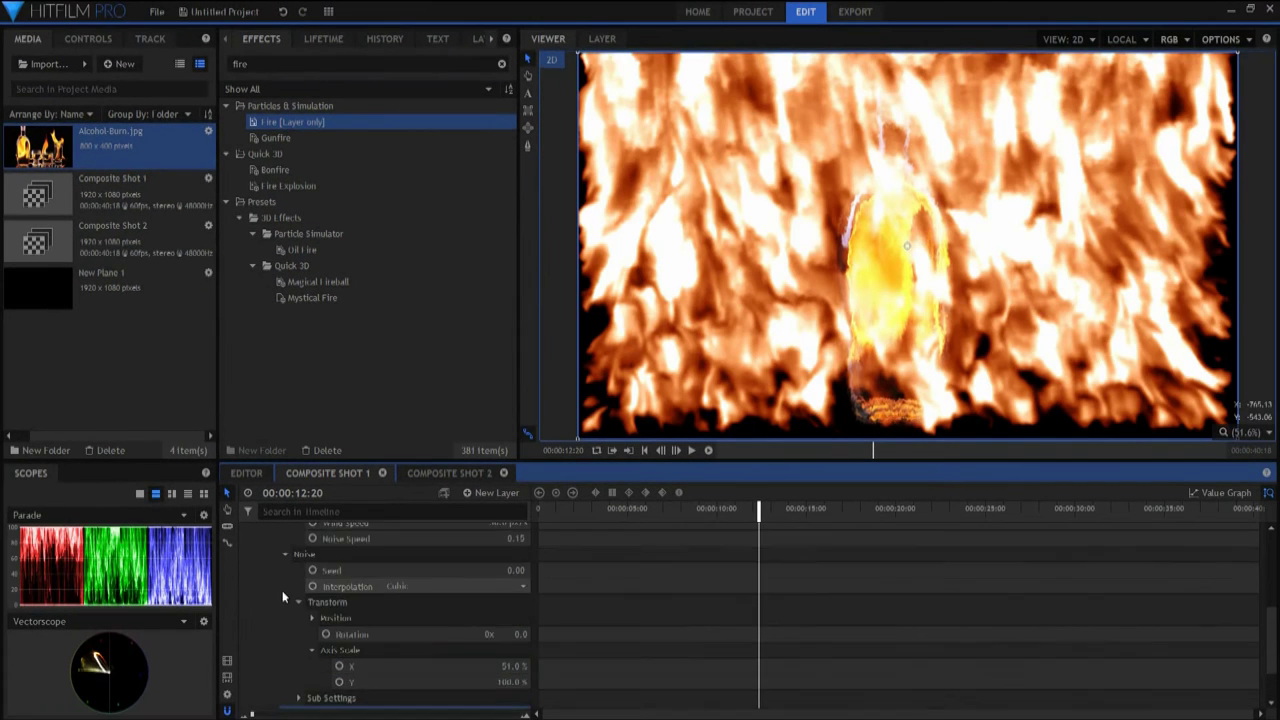
Step: Collapse the open effect properties and expand the Fire effect's property groups
scroll(282, 590, "up", 5)
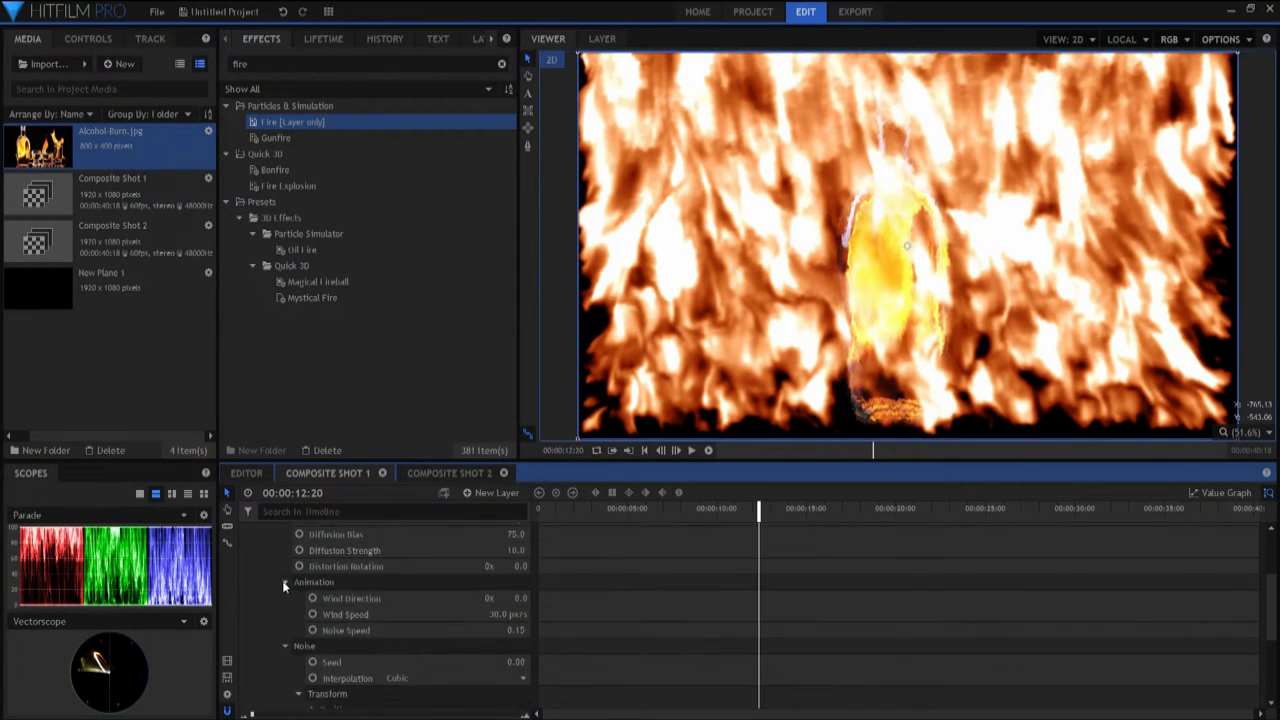
scroll(282, 580, "up", 5)
left_click(269, 582)
left_click(275, 595)
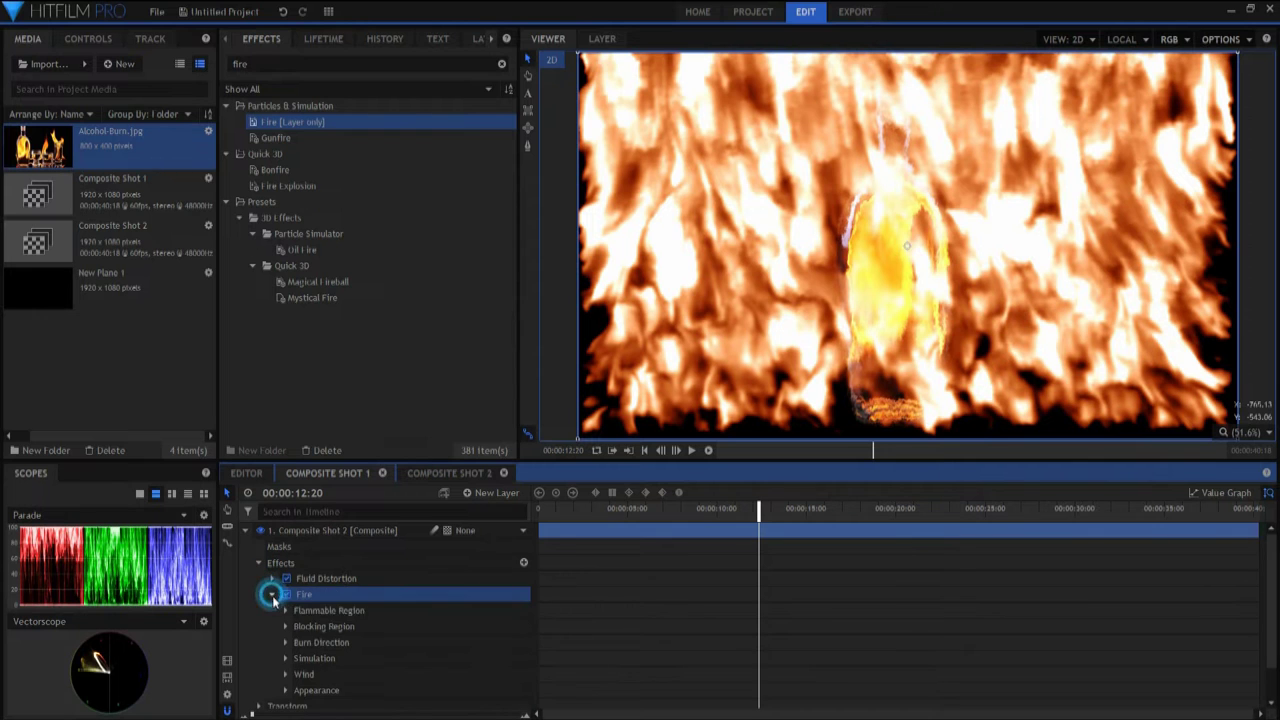
Step: Expand the Fire effect's Appearance group and try the Softlight blend mode around 13 seconds
scroll(327, 654, "down", 2)
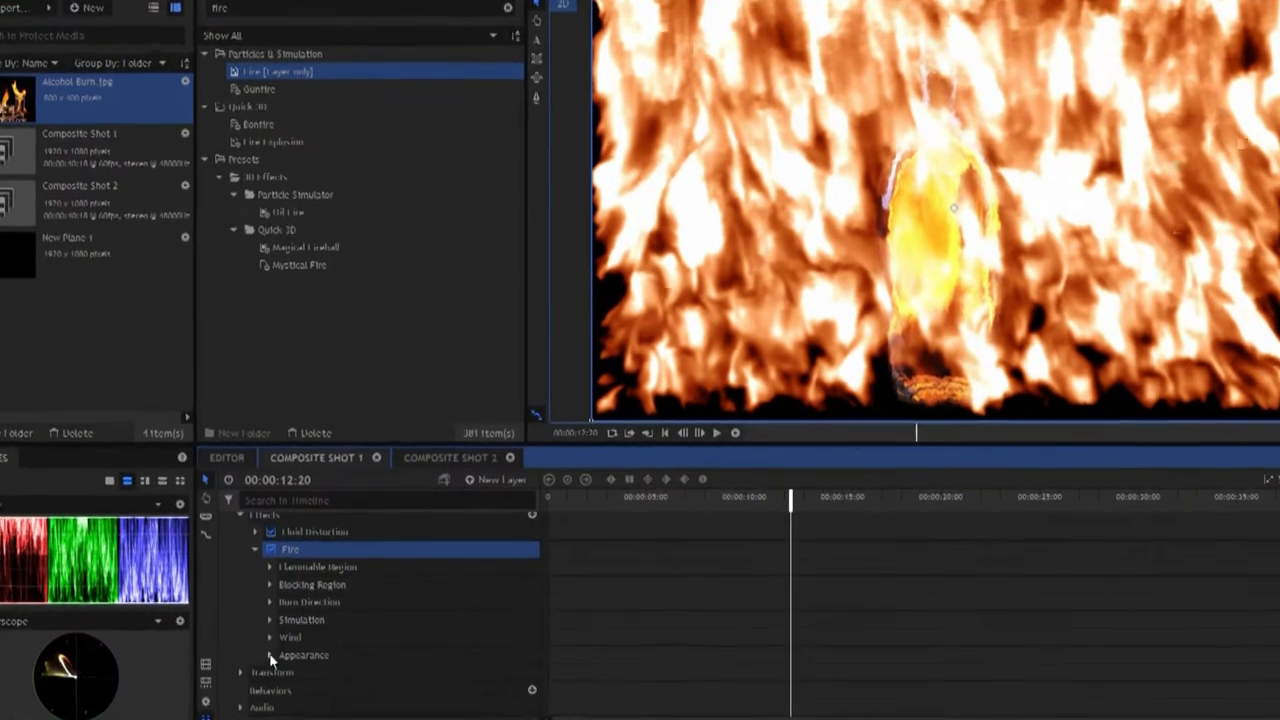
left_click(288, 653)
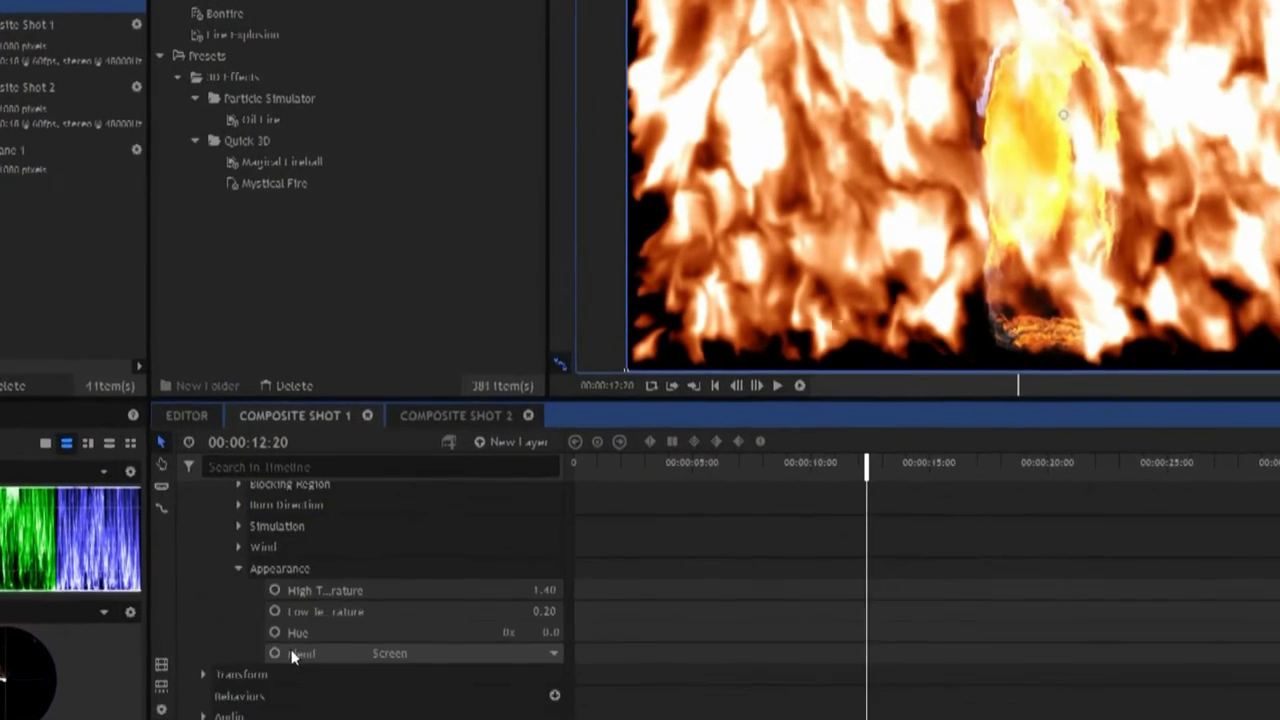
left_click(408, 658)
left_click(403, 599)
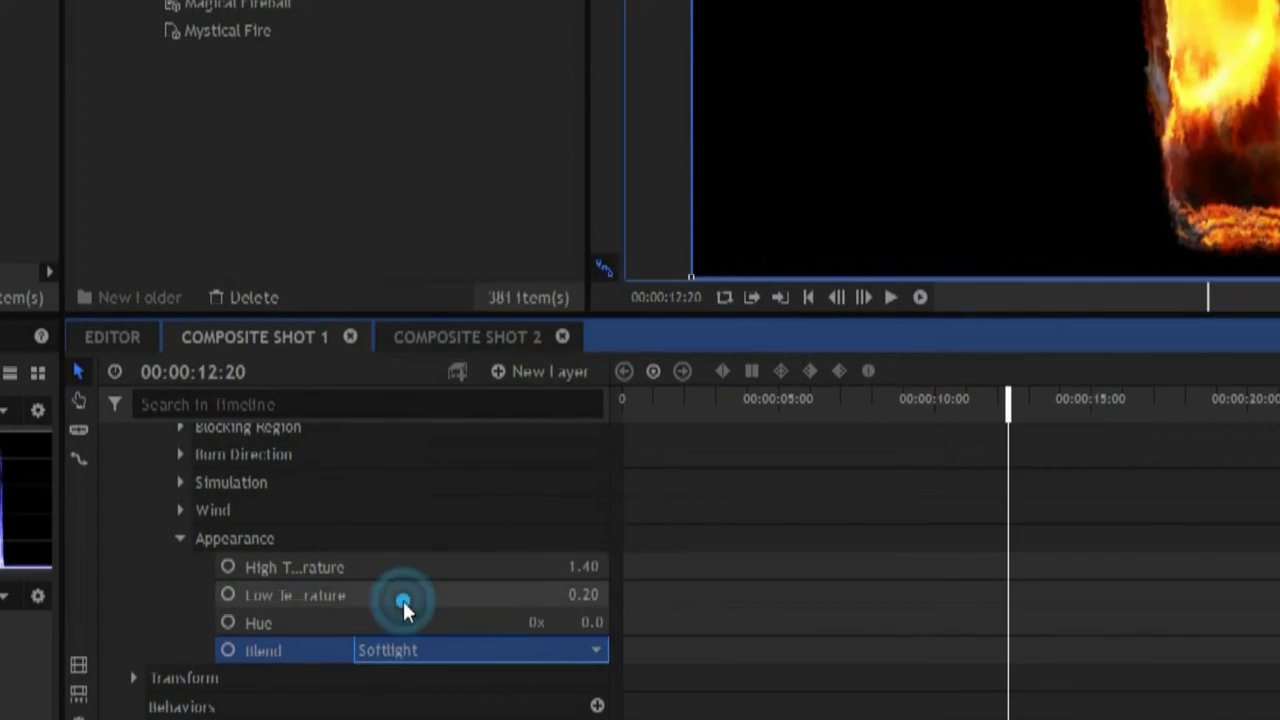
left_click_drag(1008, 402, 1046, 398)
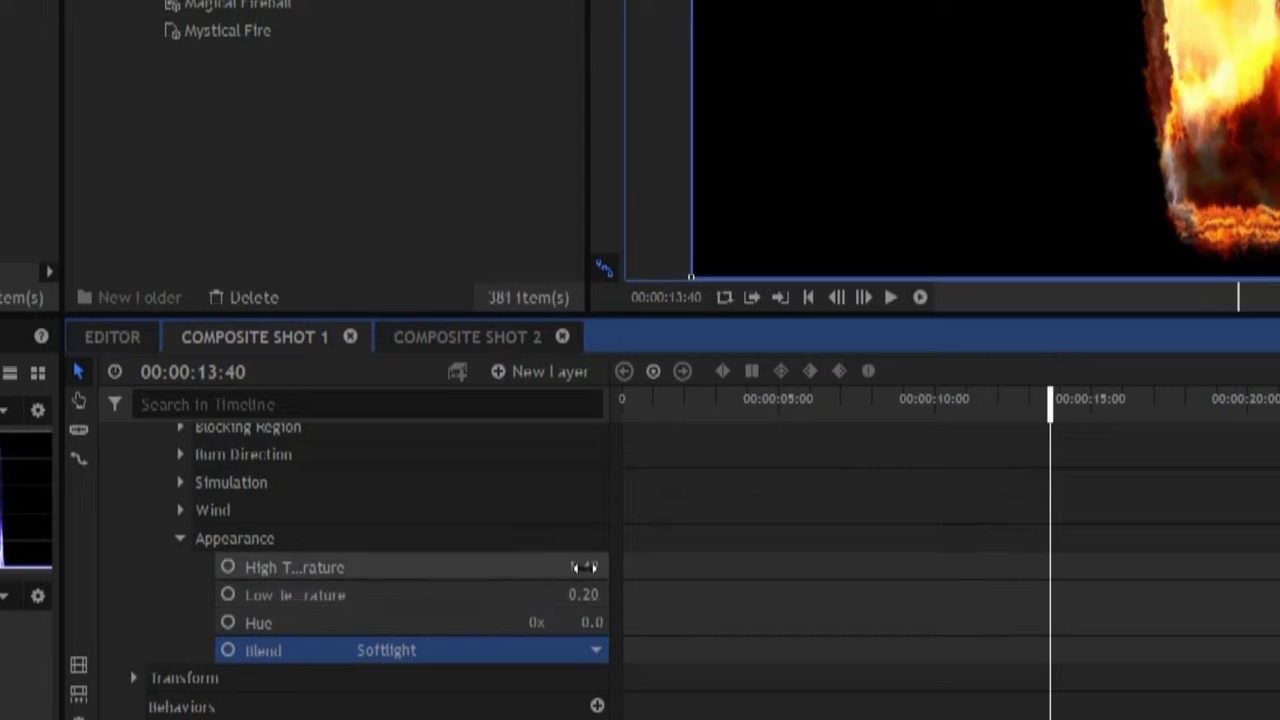
Step: Set High Temperature 0.95 and Low Temperature 0.91, then switch the blend from Screen to Overlay
mouse_move(580, 566)
left_mouse_down()
mouse_move(592, 566)
mouse_move(558, 566)
mouse_move(578, 566)
mouse_move(560, 594)
mouse_move(600, 594)
left_mouse_up()
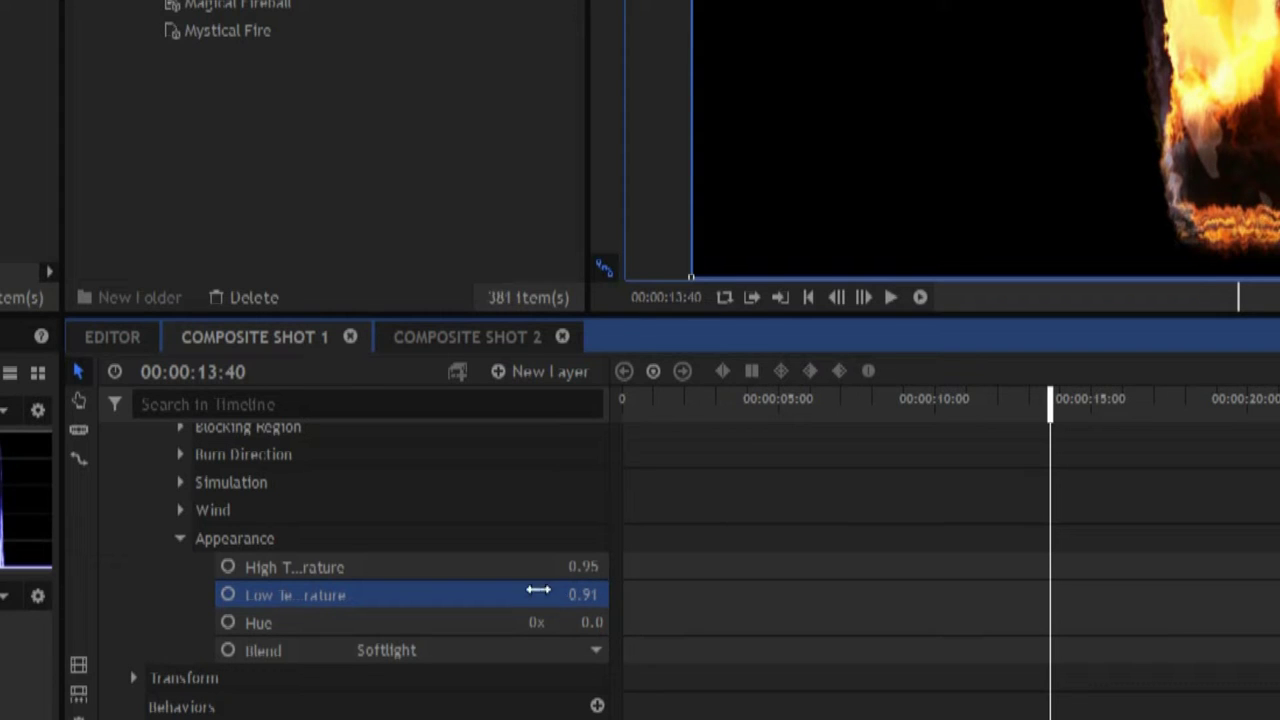
left_click(431, 646)
left_click(438, 575)
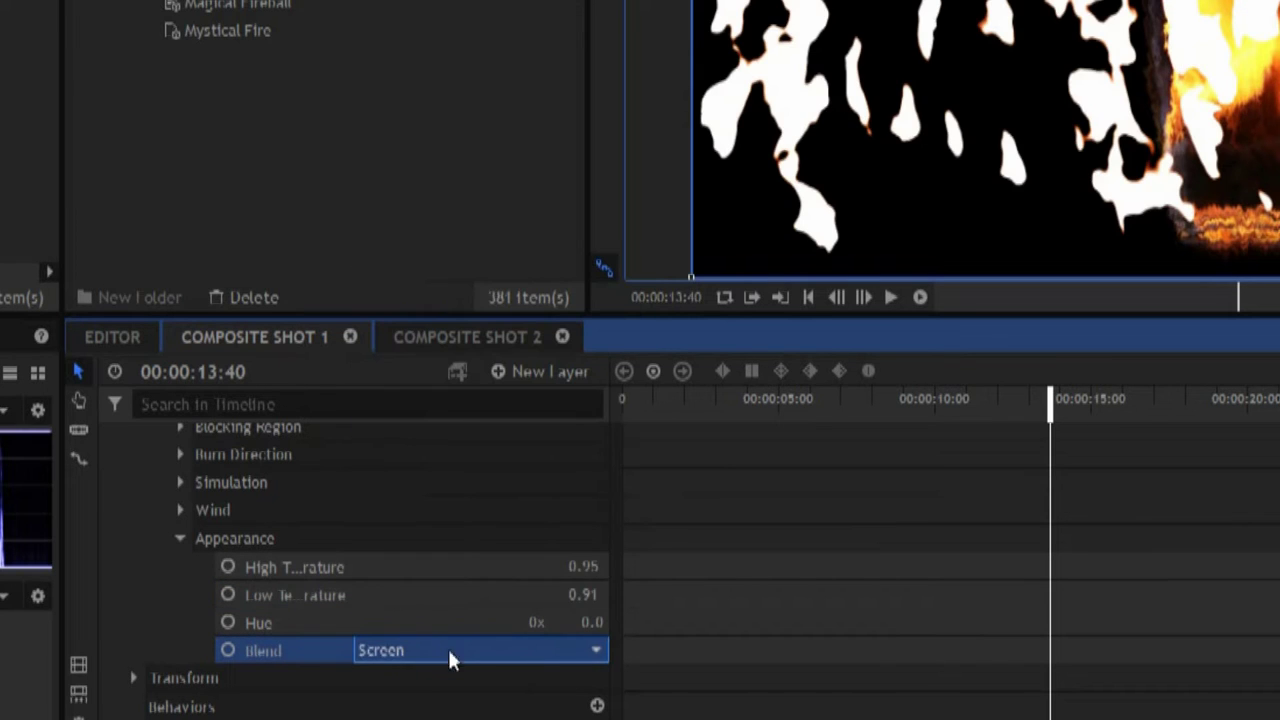
left_click(414, 652)
left_click(414, 554)
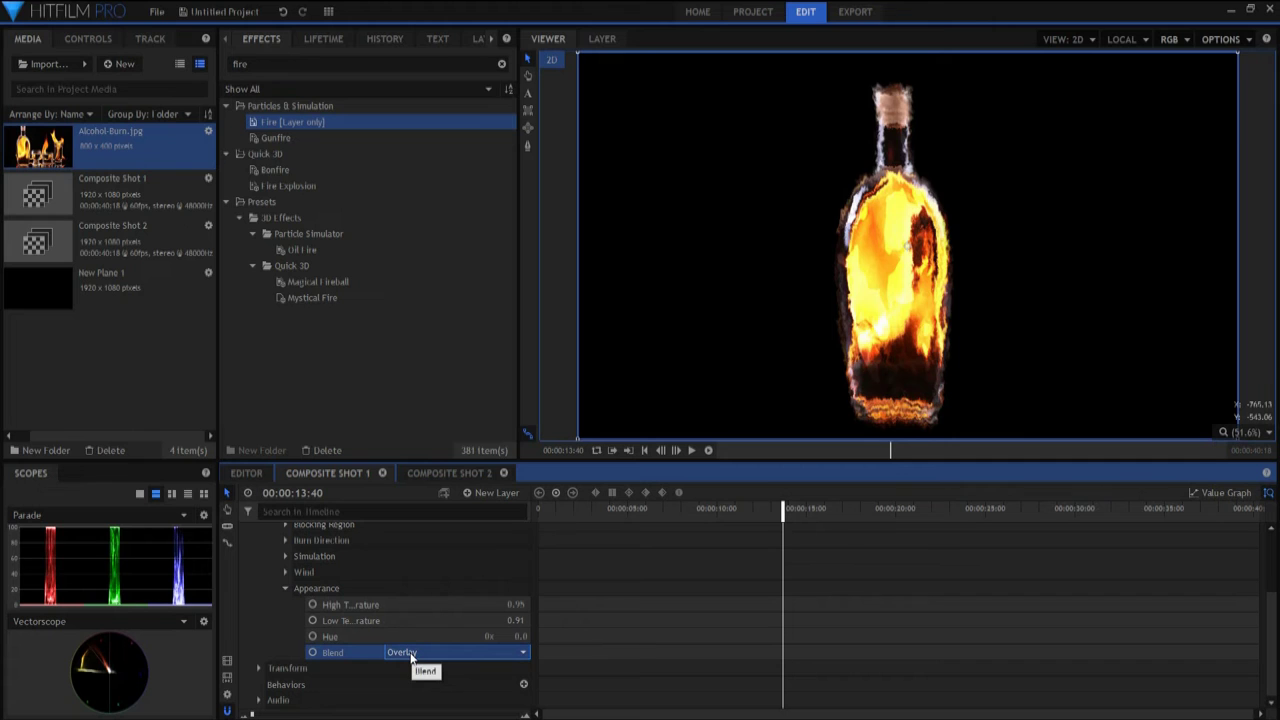
Step: Rewind to 00:00:00:00 and play the Overlay fire preview, pausing around 00:00:06:26
left_click_drag(783, 511, 822, 512)
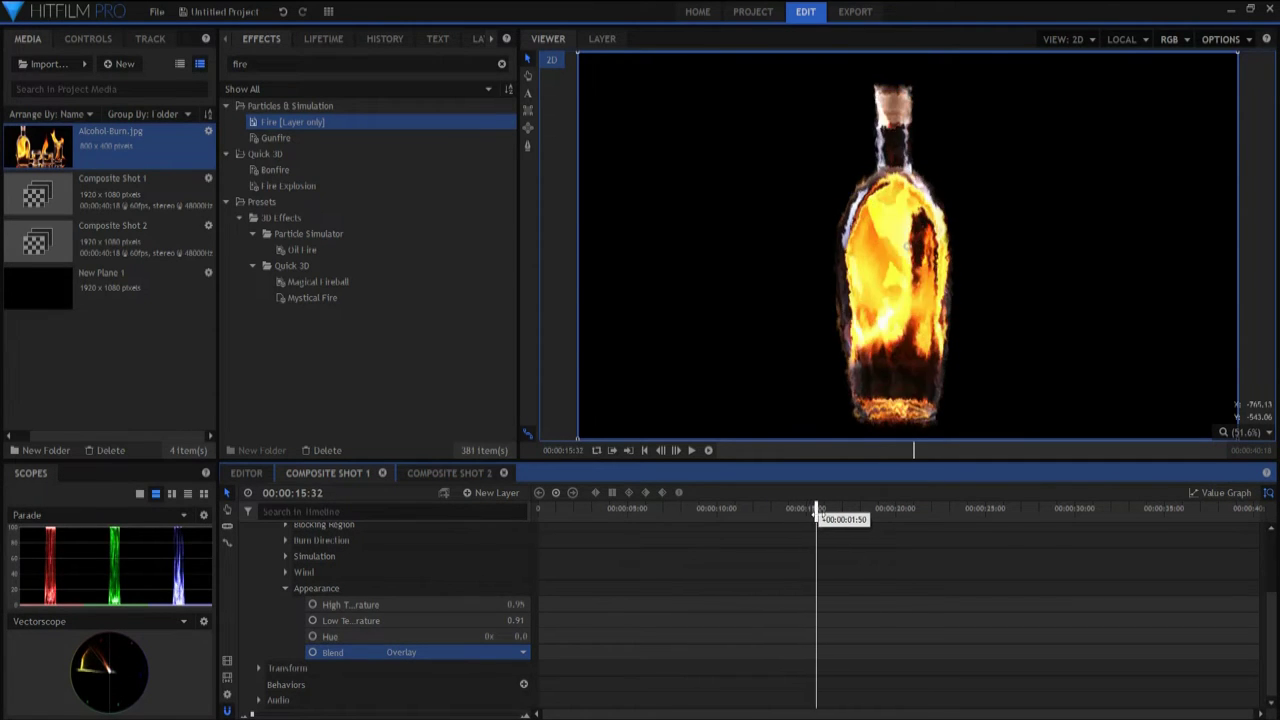
left_click_drag(822, 512, 394, 523)
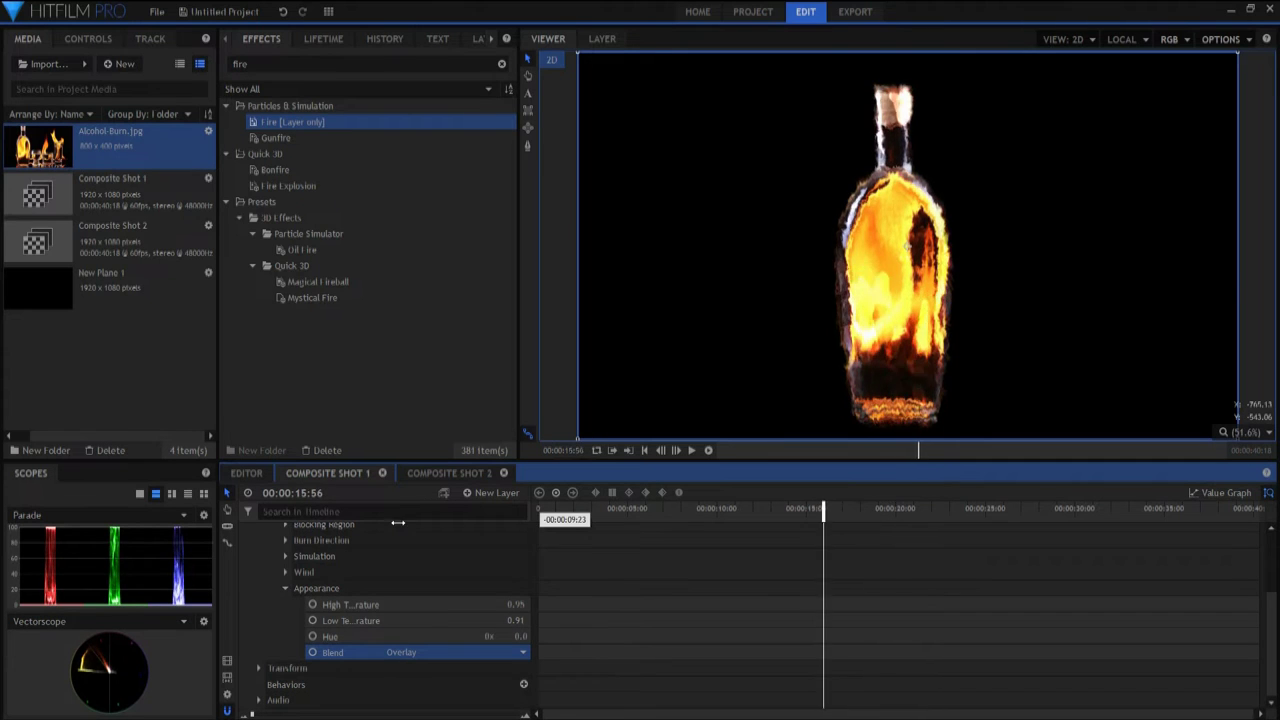
left_click(692, 452)
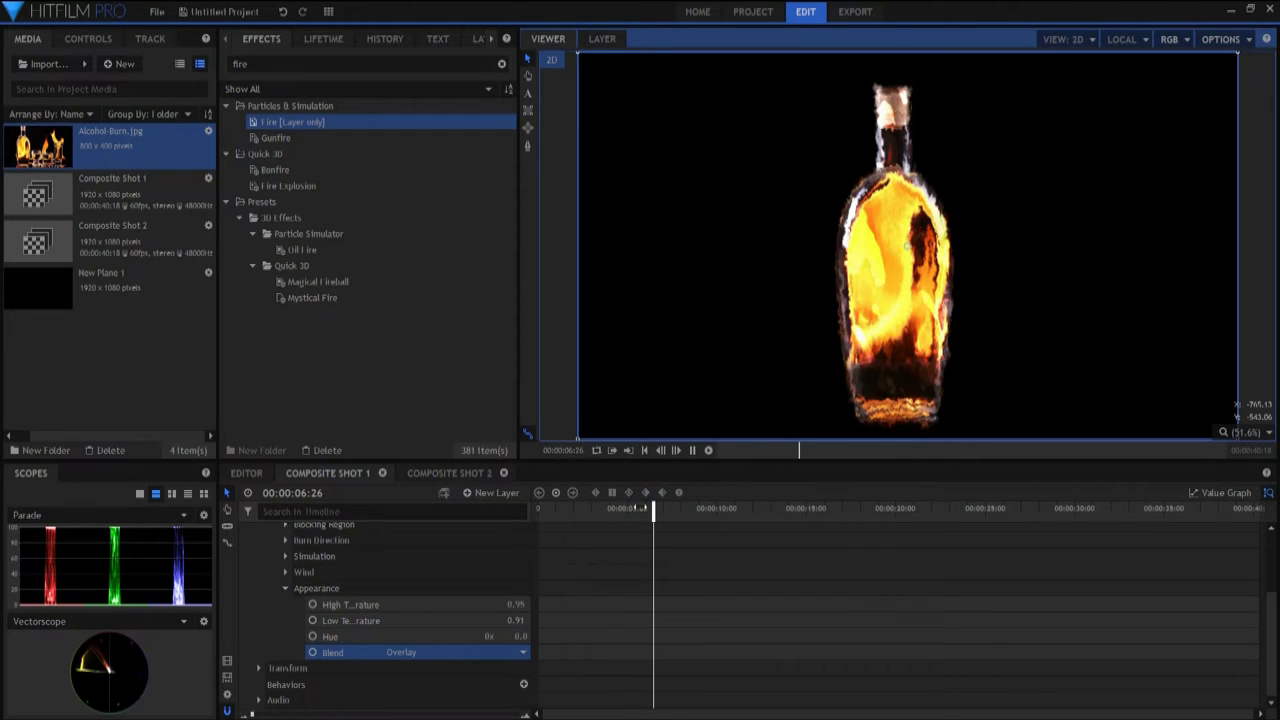
left_click(614, 553)
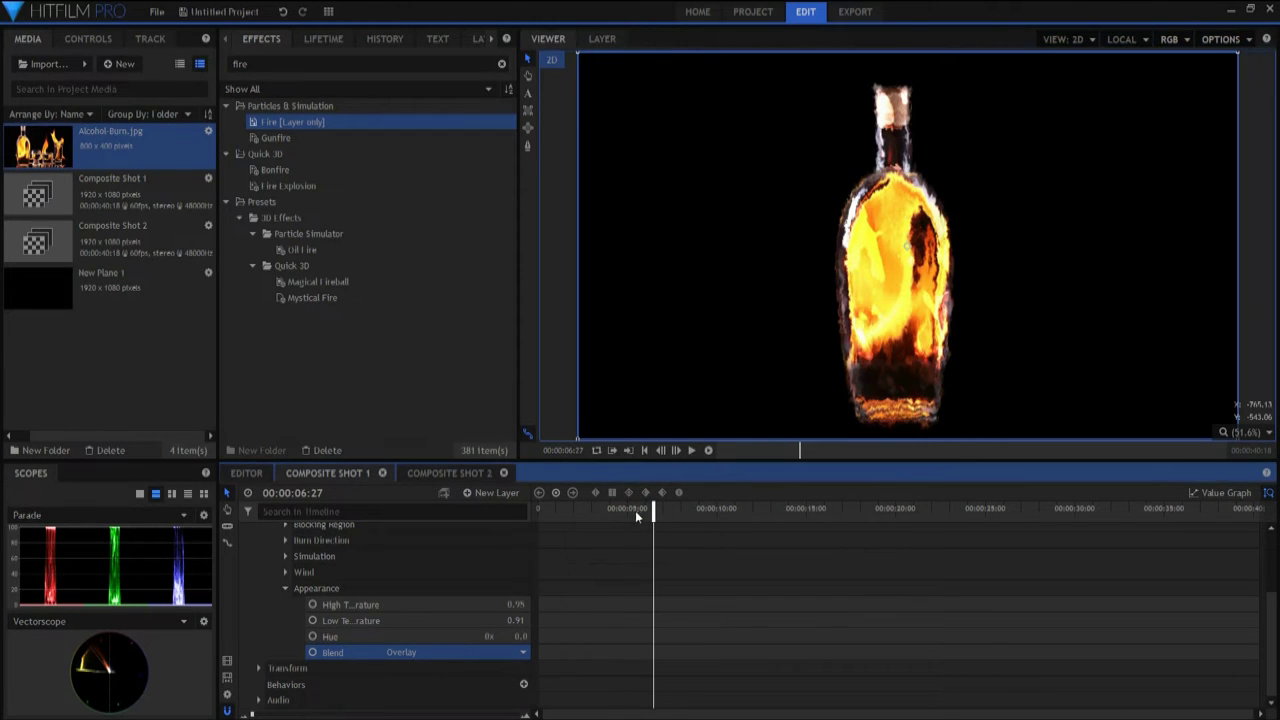
Step: Add a Bonfire effect layer to the composite and place its flames at the bottle's base
left_click(278, 139)
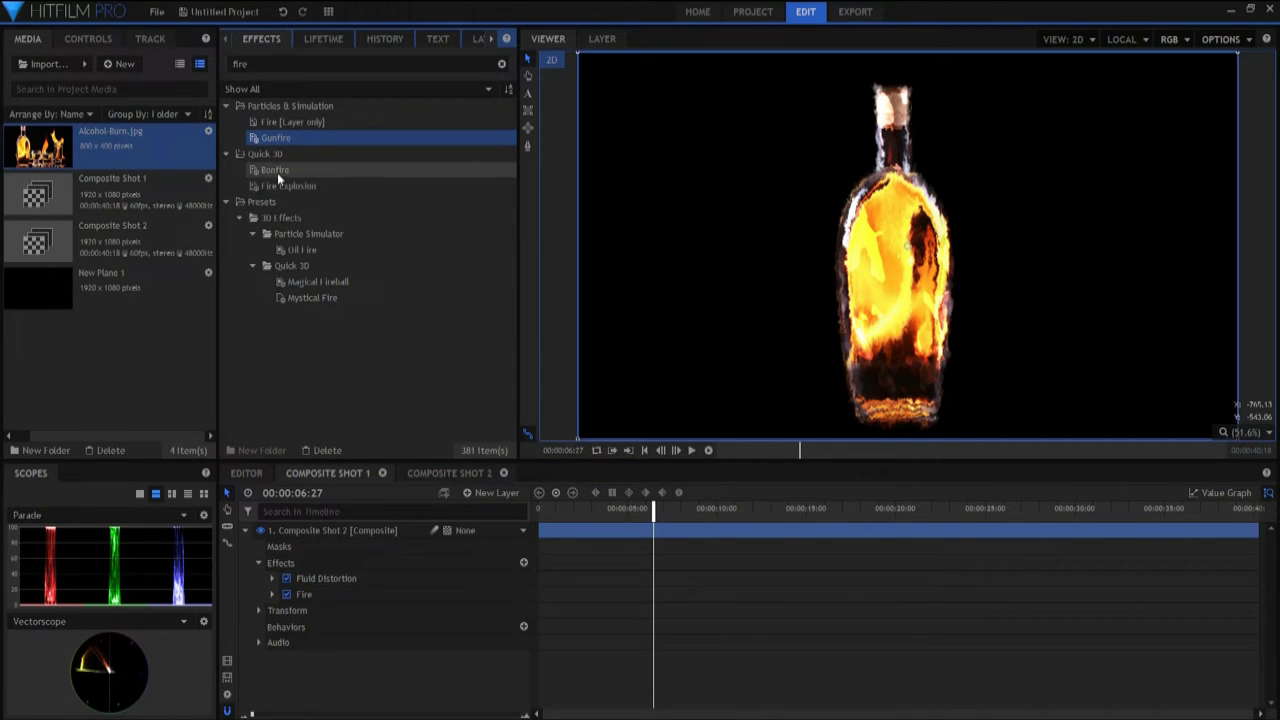
left_click_drag(280, 169, 344, 357)
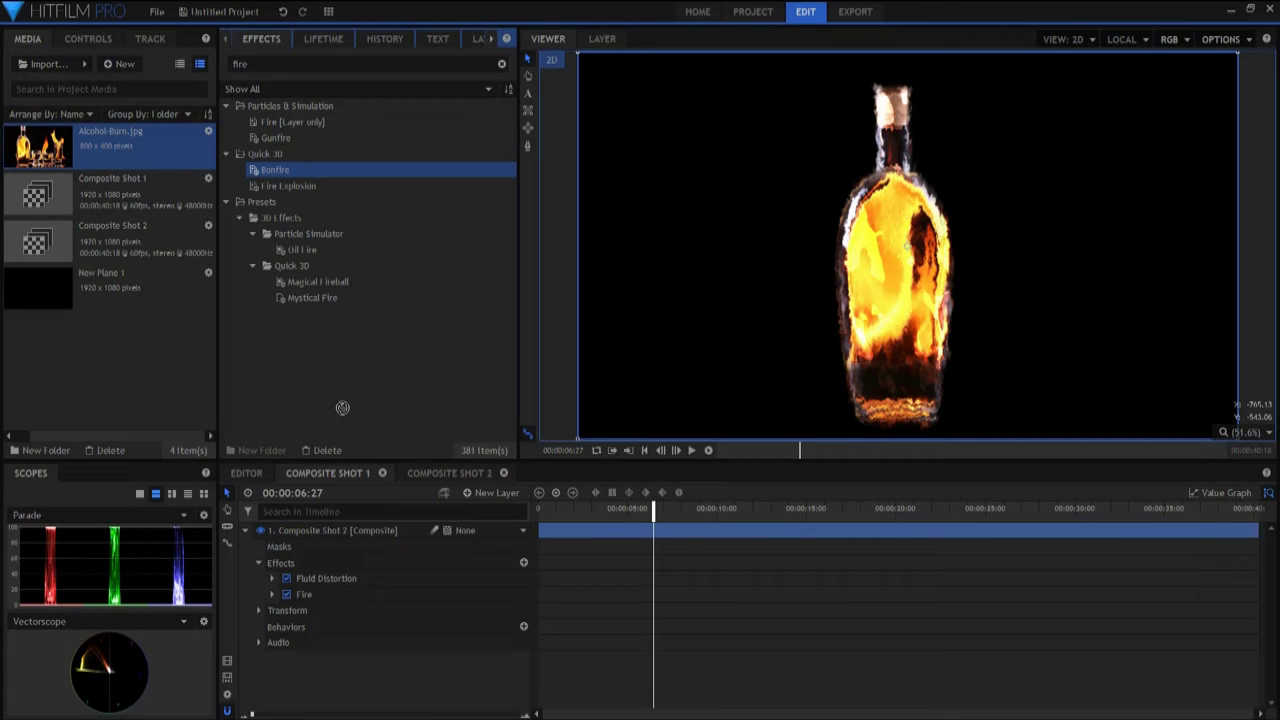
left_click_drag(320, 520, 328, 519)
left_click(246, 548)
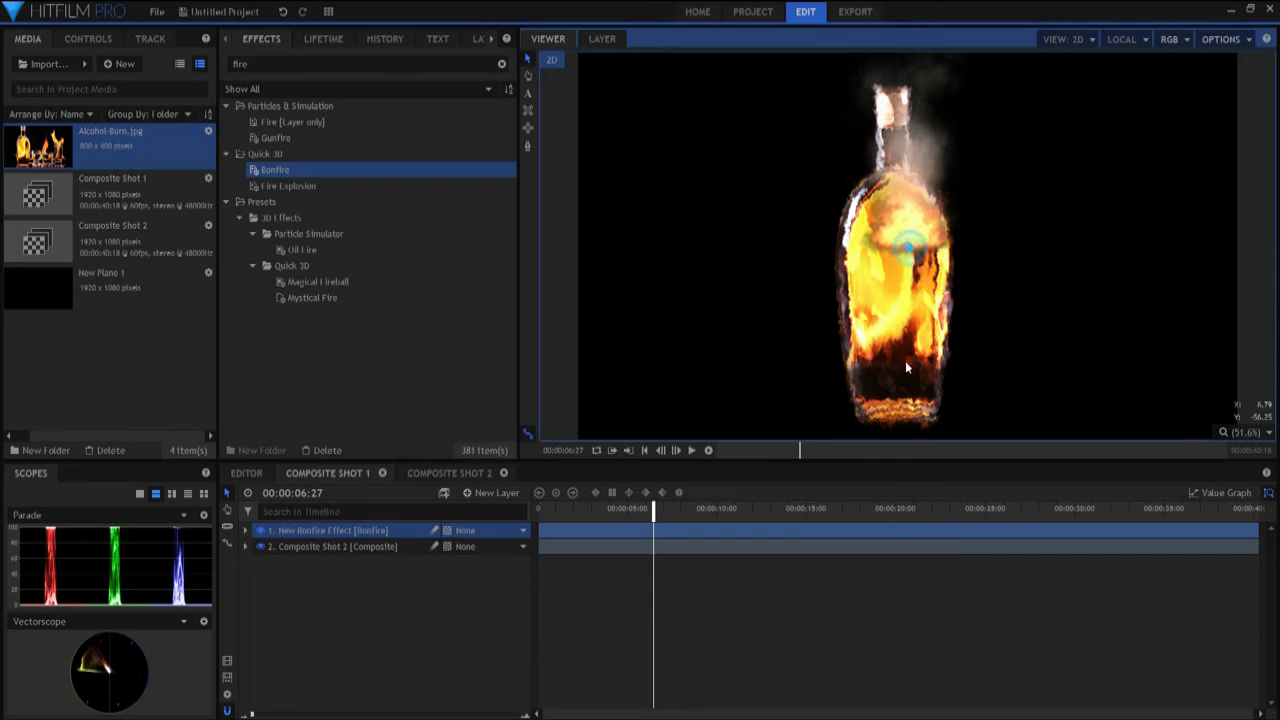
mouse_move(908, 247)
left_mouse_down()
mouse_move(910, 216)
mouse_move(898, 390)
left_mouse_up()
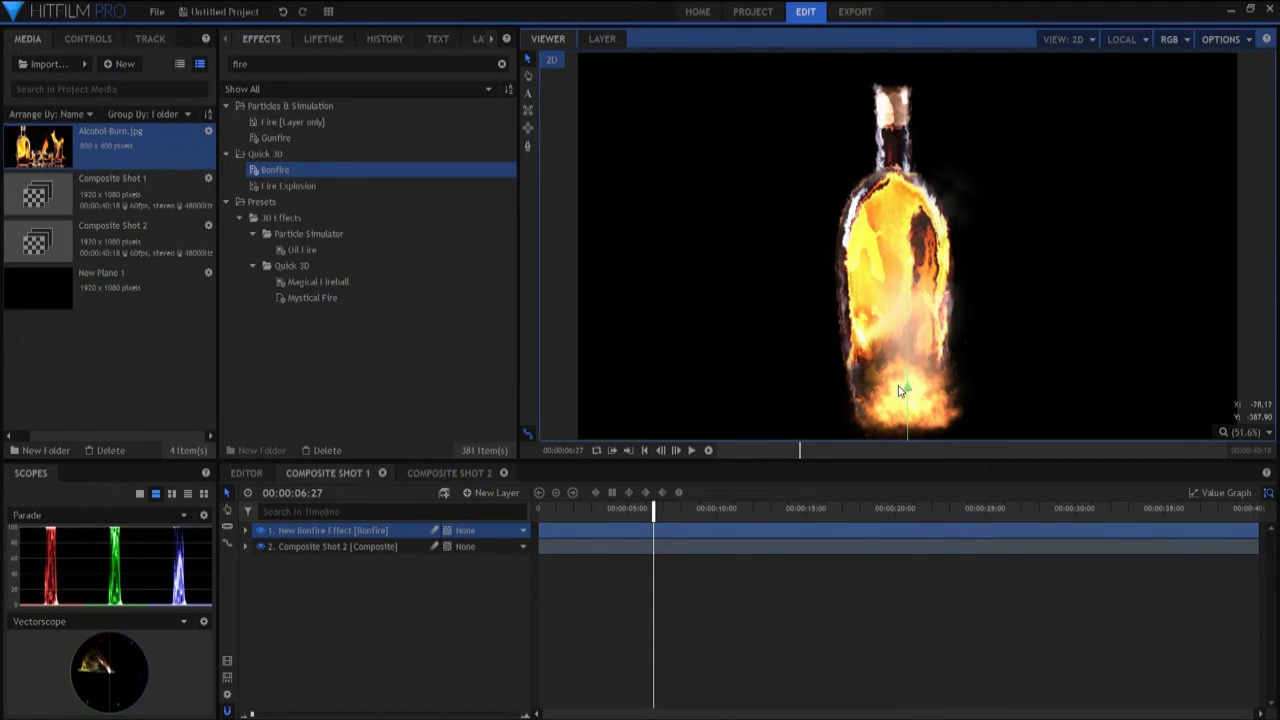
left_click(245, 530)
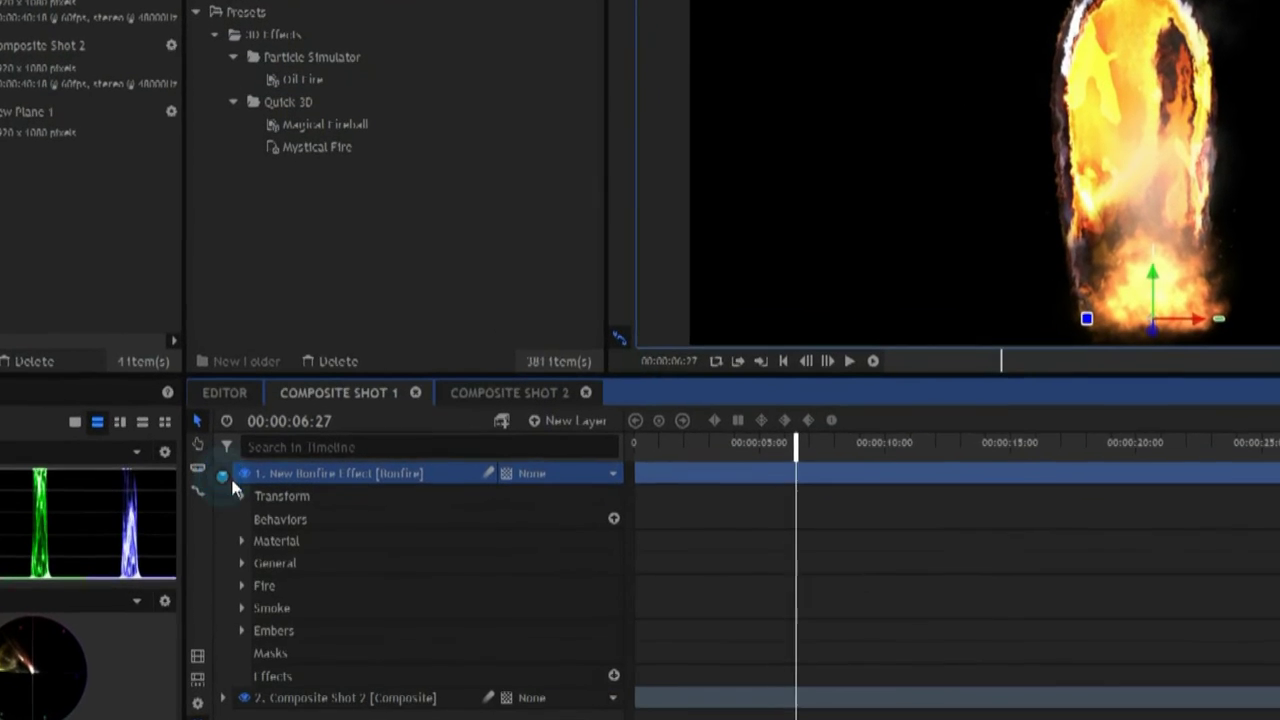
Step: Turn off the Bonfire's own flames and adjust its smoke Spread value
left_click(241, 585)
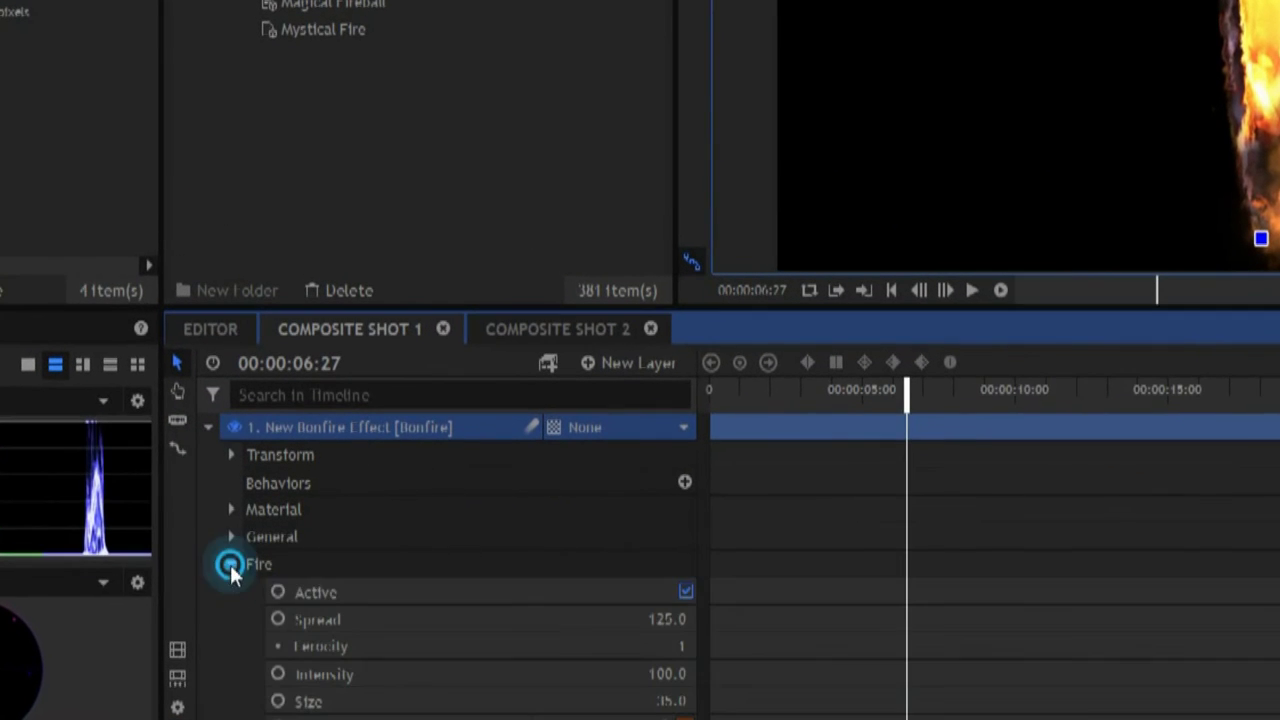
left_click(686, 592)
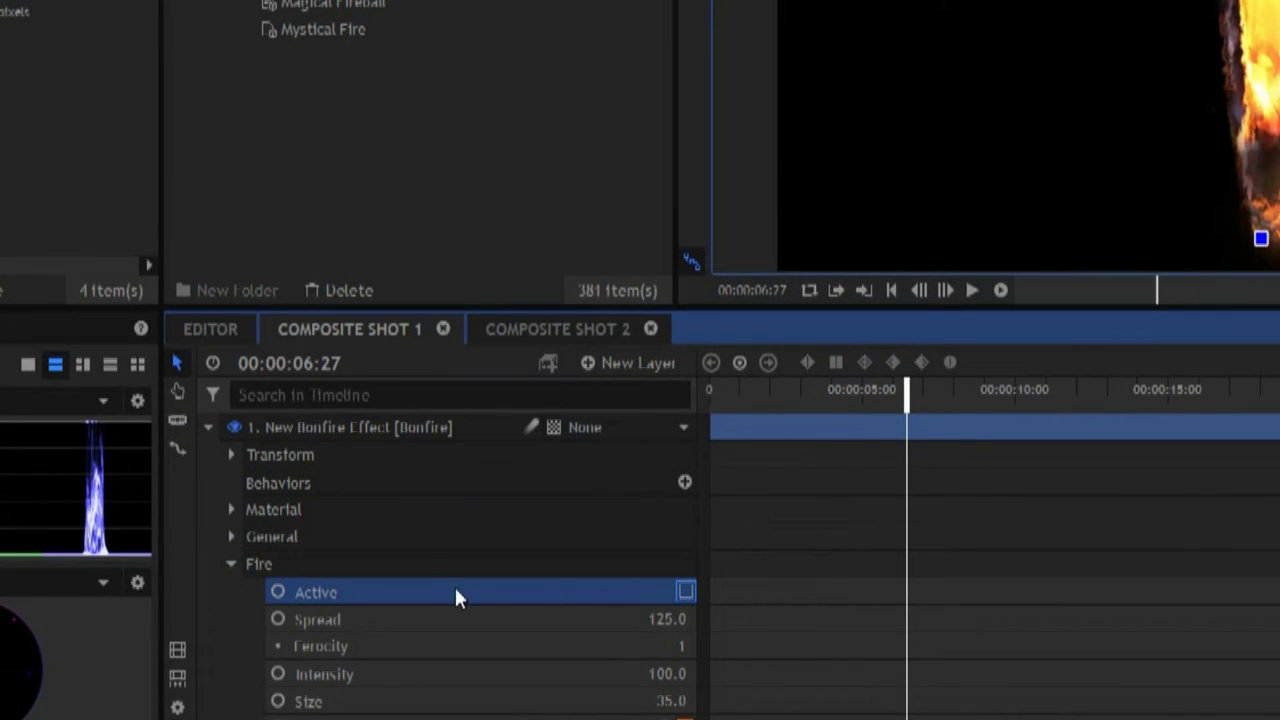
left_click(230, 564)
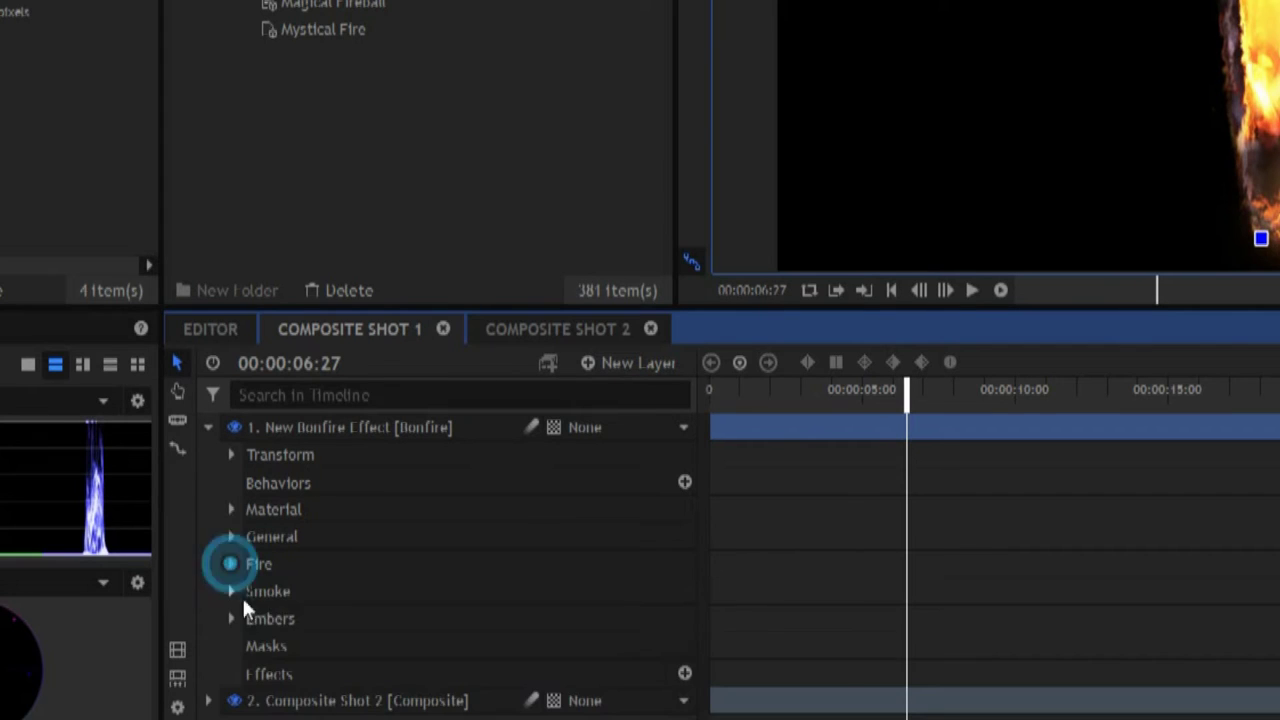
left_click(232, 592)
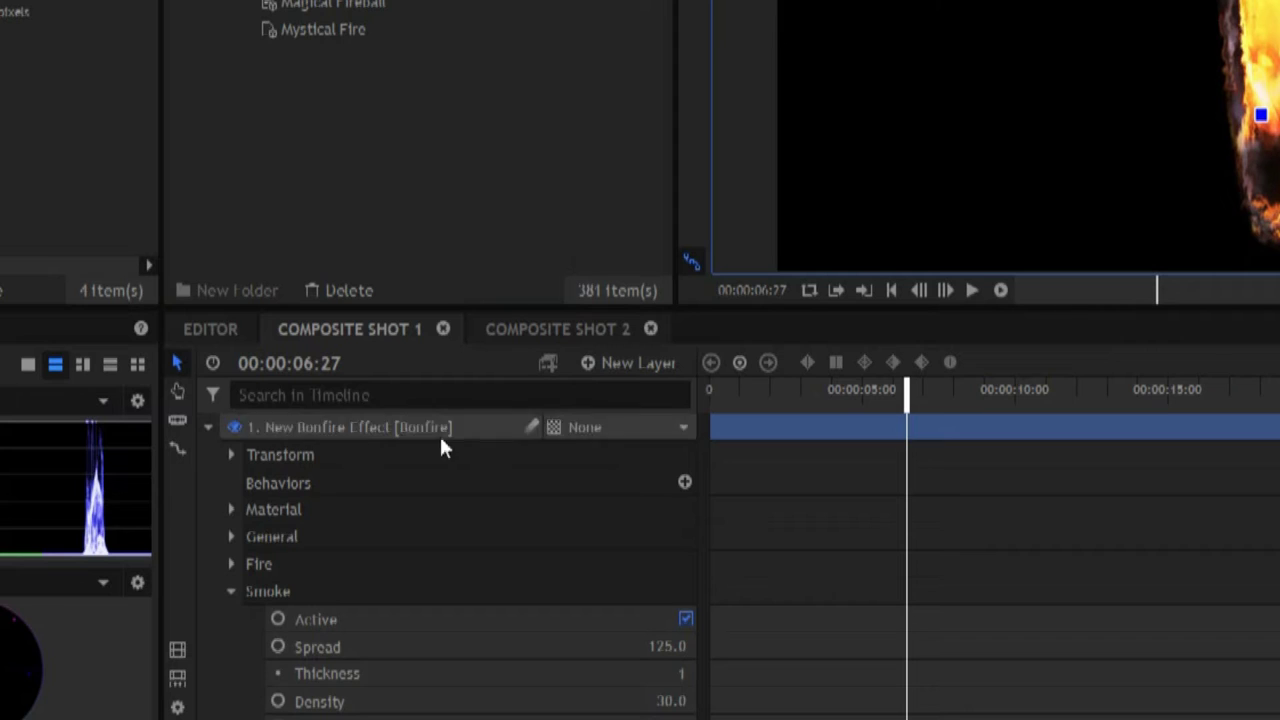
scroll(295, 560, "down", 1)
scroll(656, 586, "down", 1)
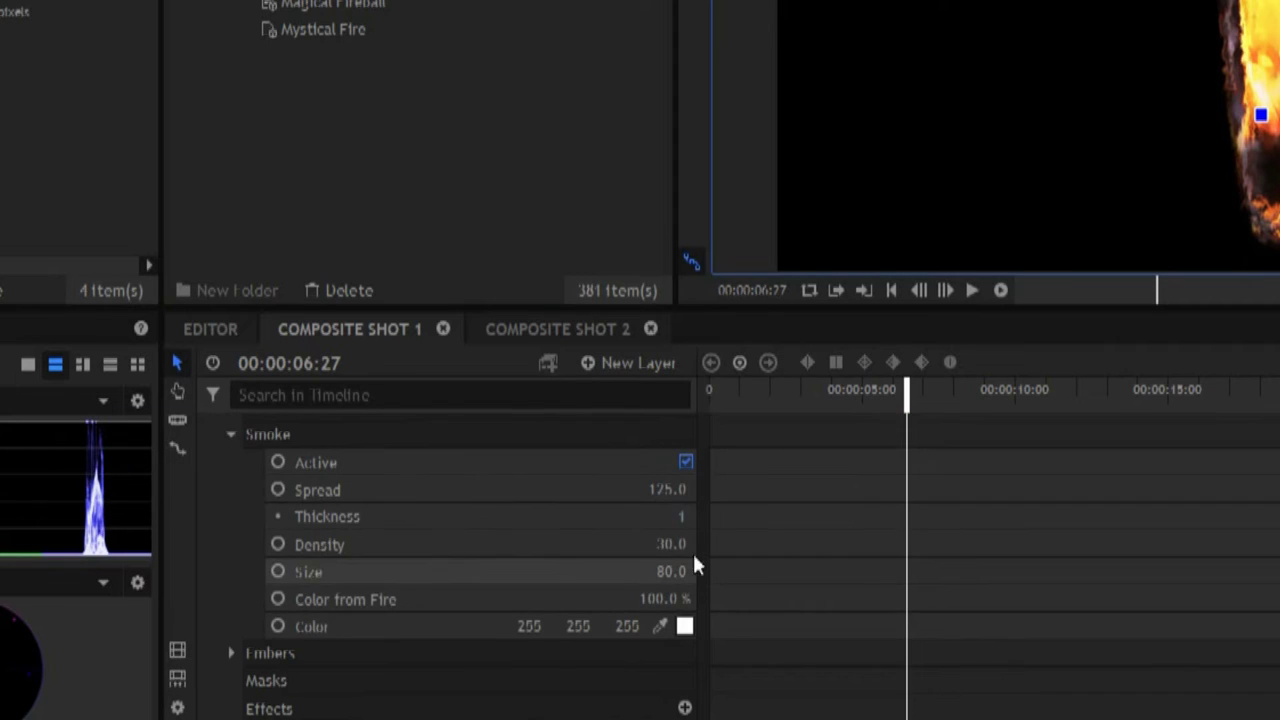
left_click(661, 483)
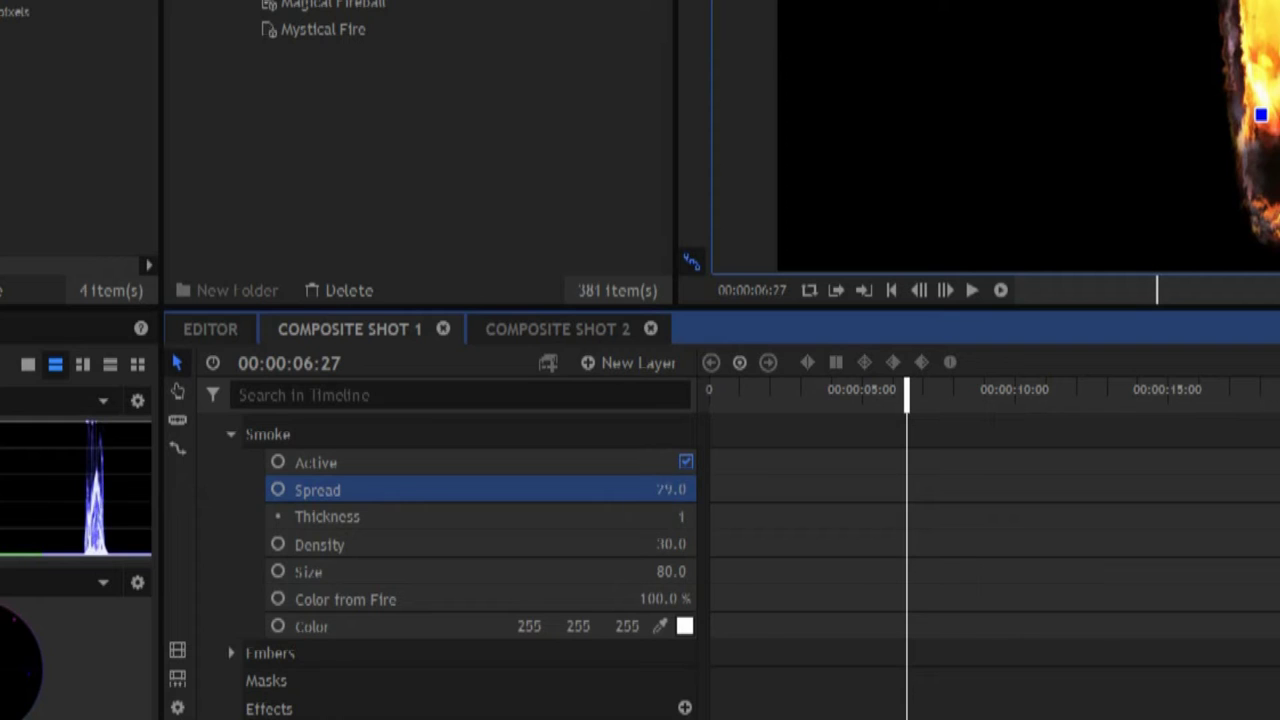
scroll(290, 589, "up", 2)
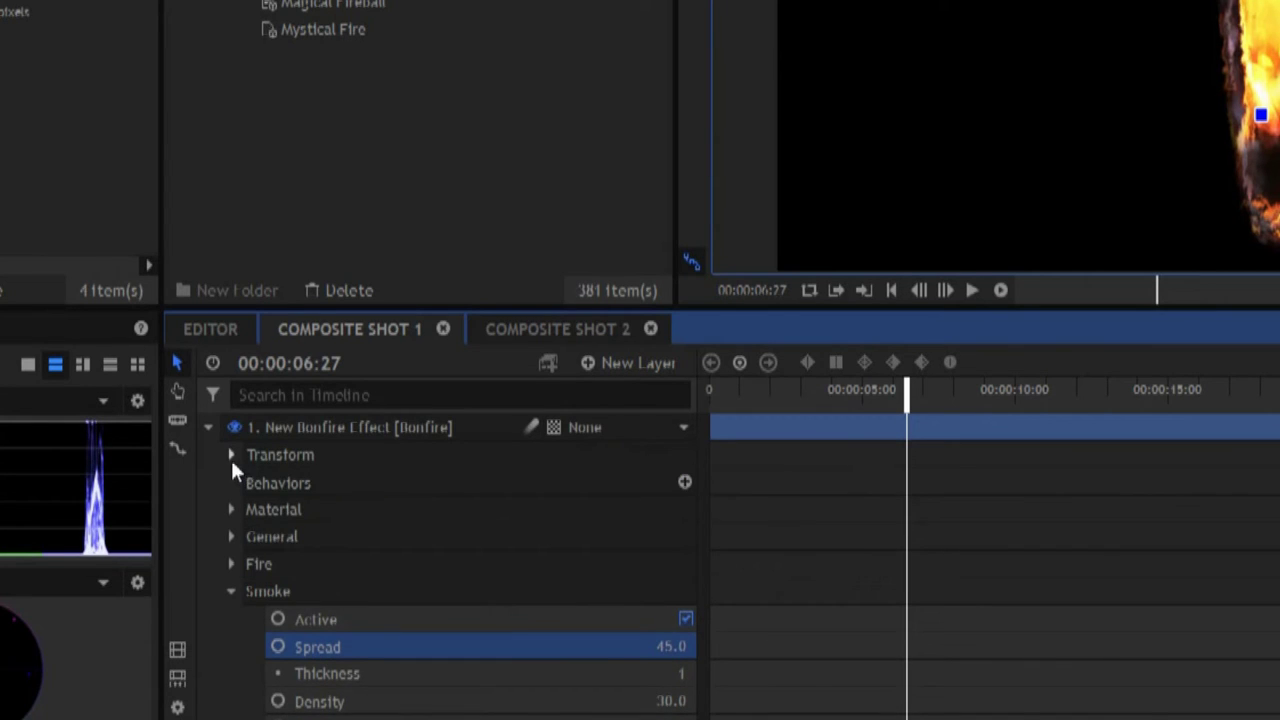
Step: Scale the Bonfire layer to 245% and move it lower in the frame
left_click(231, 458)
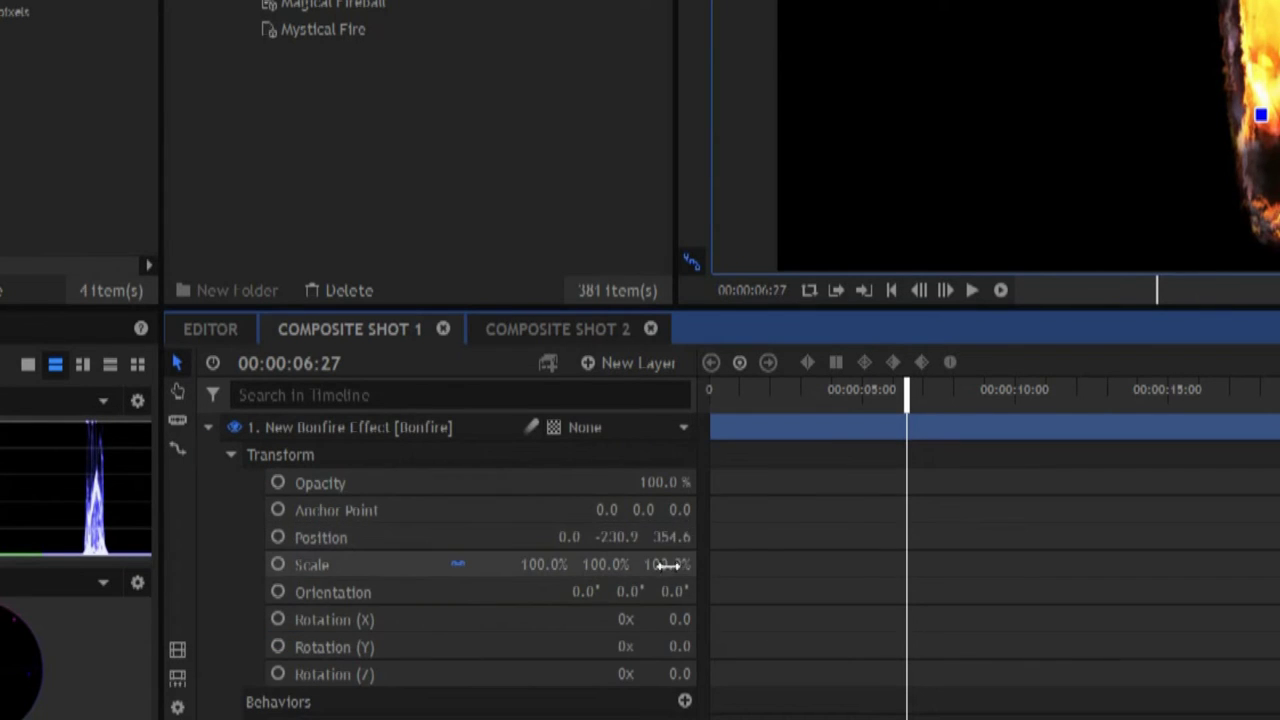
left_click_drag(667, 565, 720, 565)
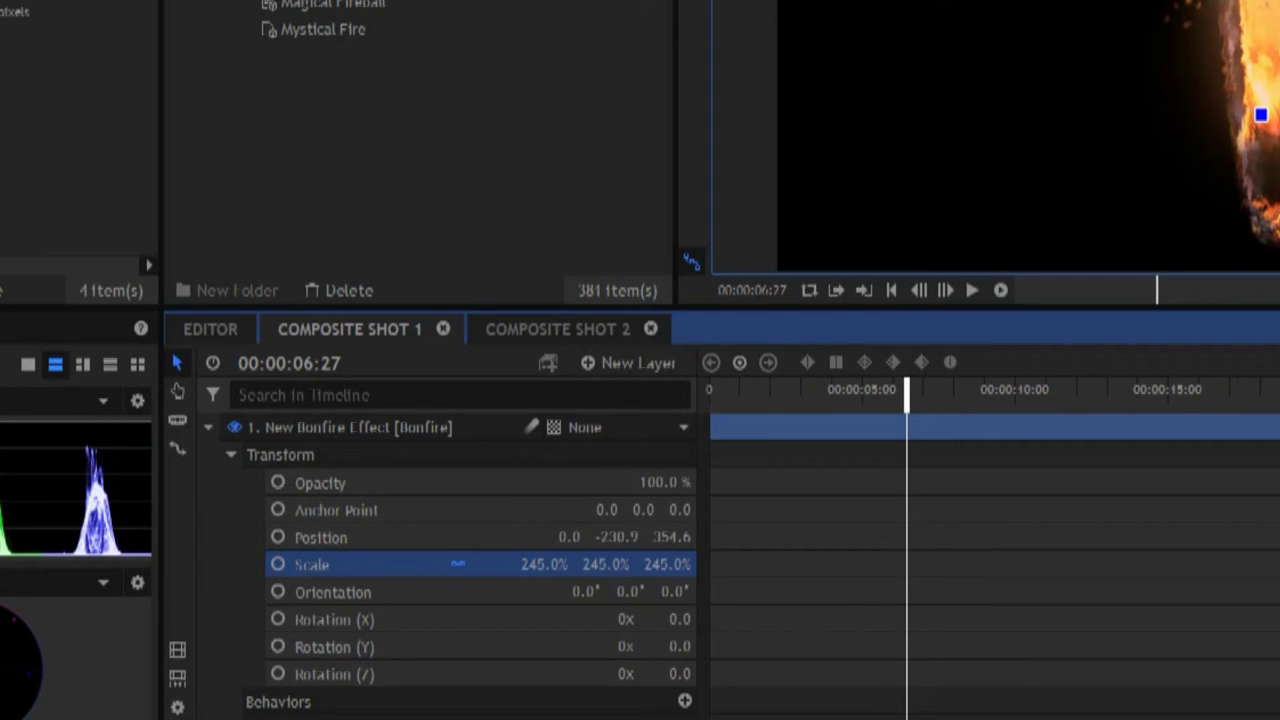
left_click_drag(1261, 115, 1261, 200)
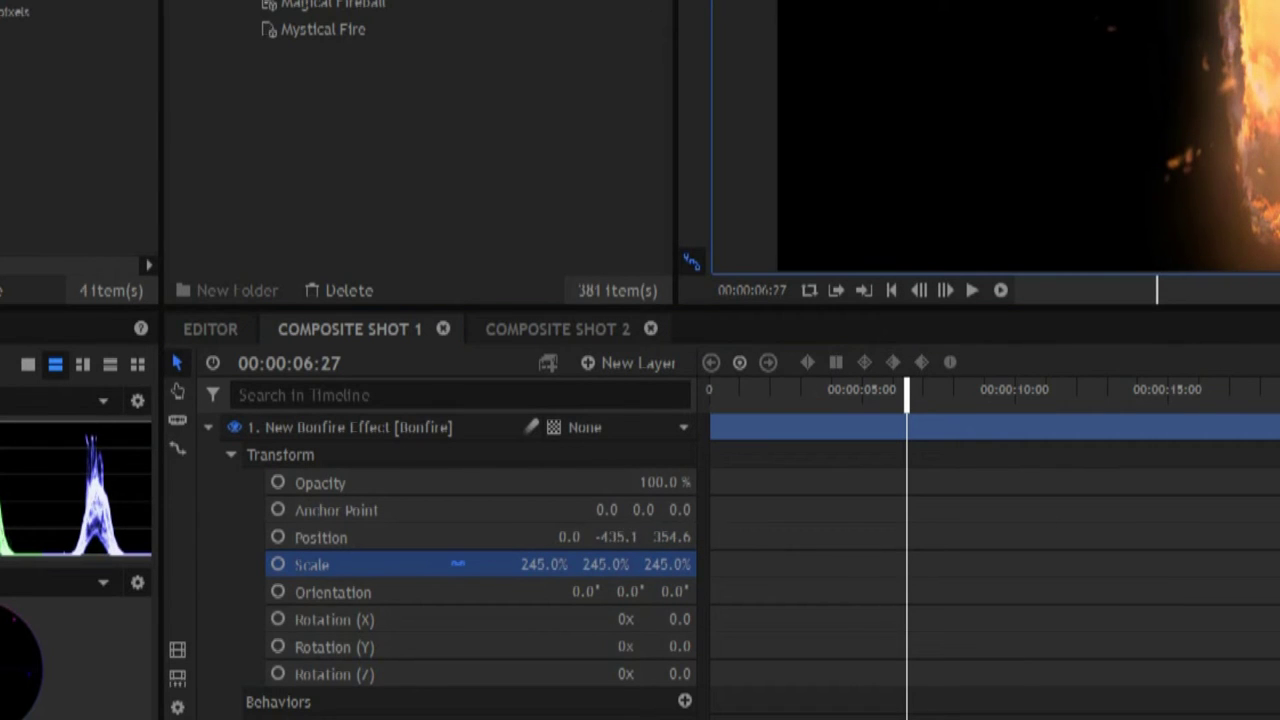
Step: Reduce the Bonfire smoke Density to 9.0 and play back from the start
scroll(312, 574, "down", 2)
scroll(333, 581, "down", 2)
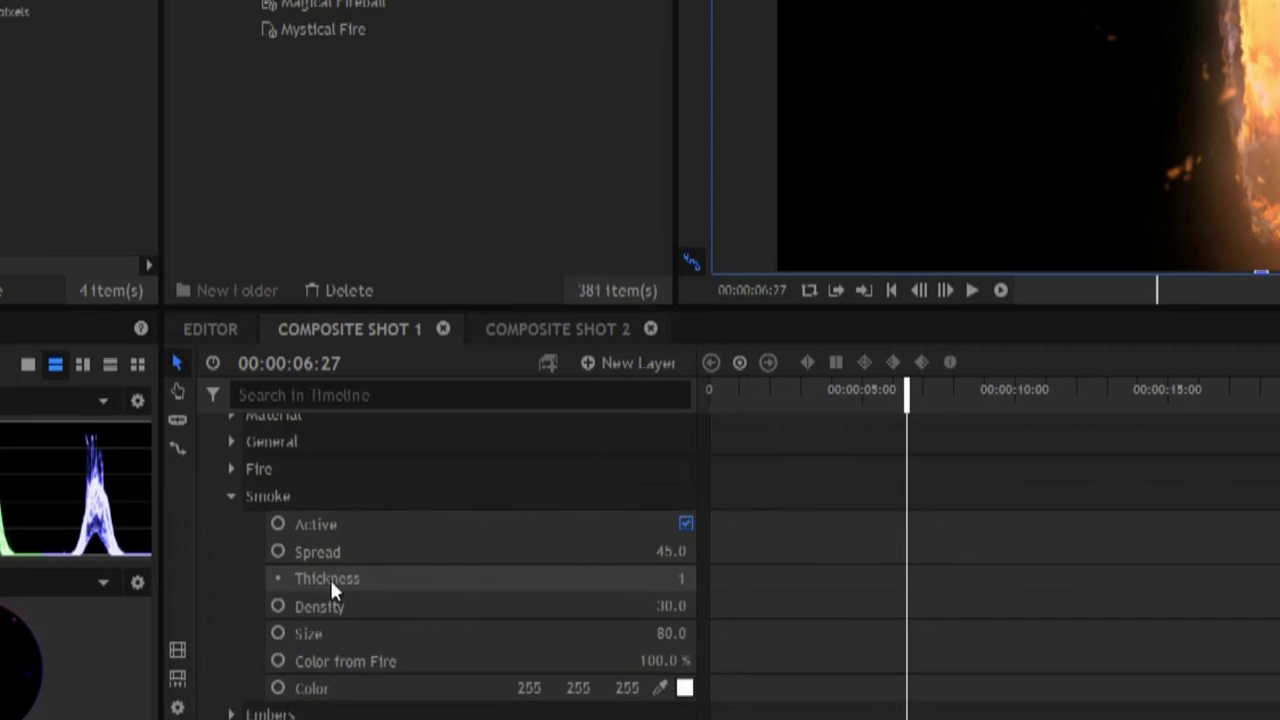
scroll(341, 600, "down", 1)
left_click_drag(666, 526, 640, 526)
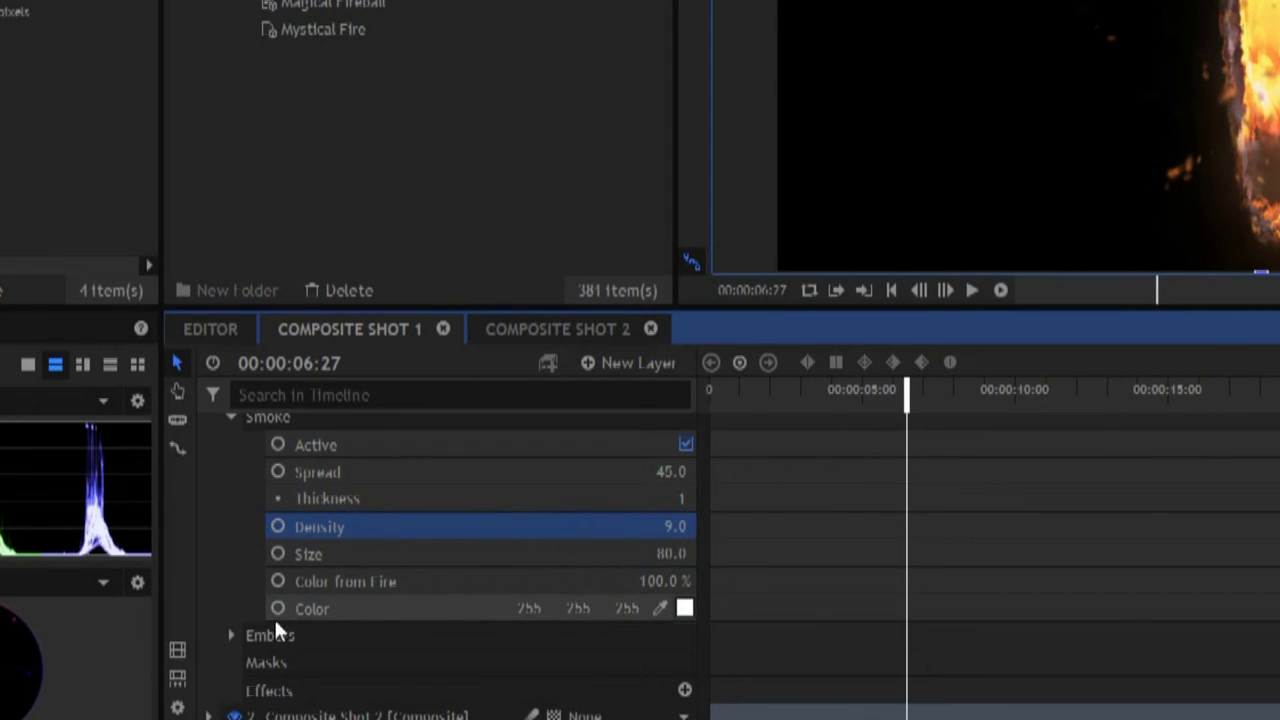
left_click_drag(904, 394, 515, 447)
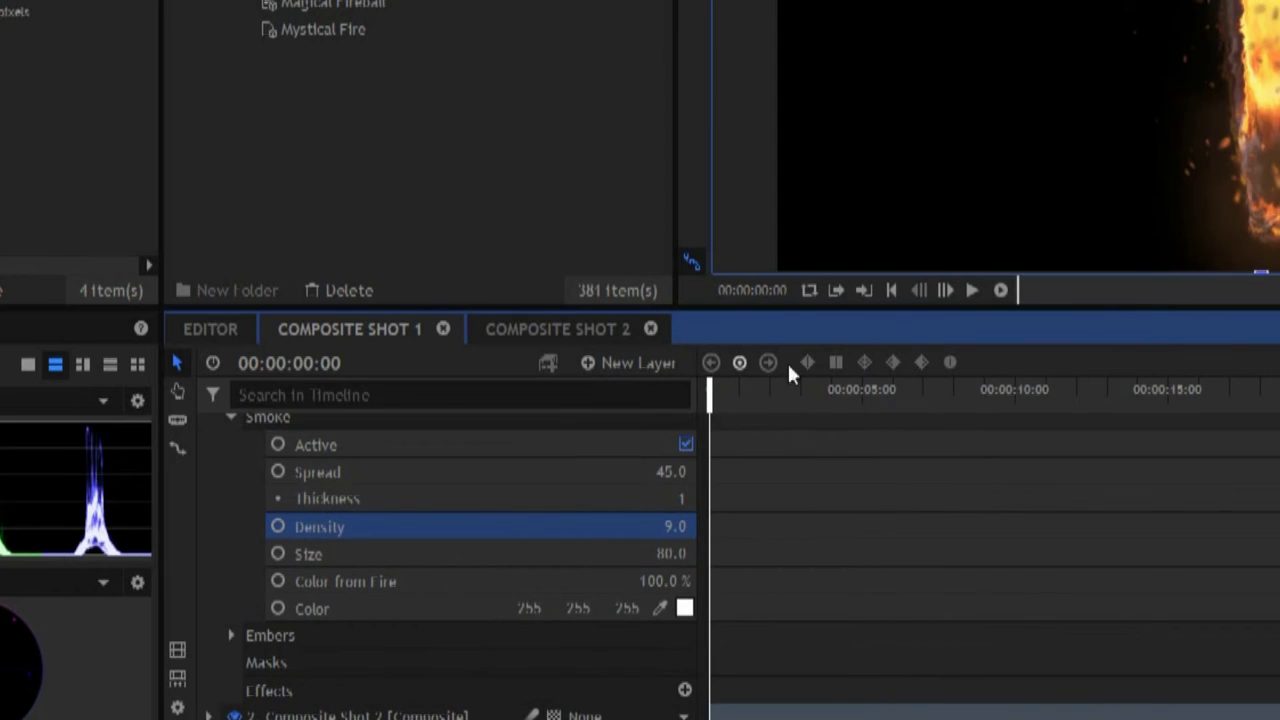
left_click(971, 290)
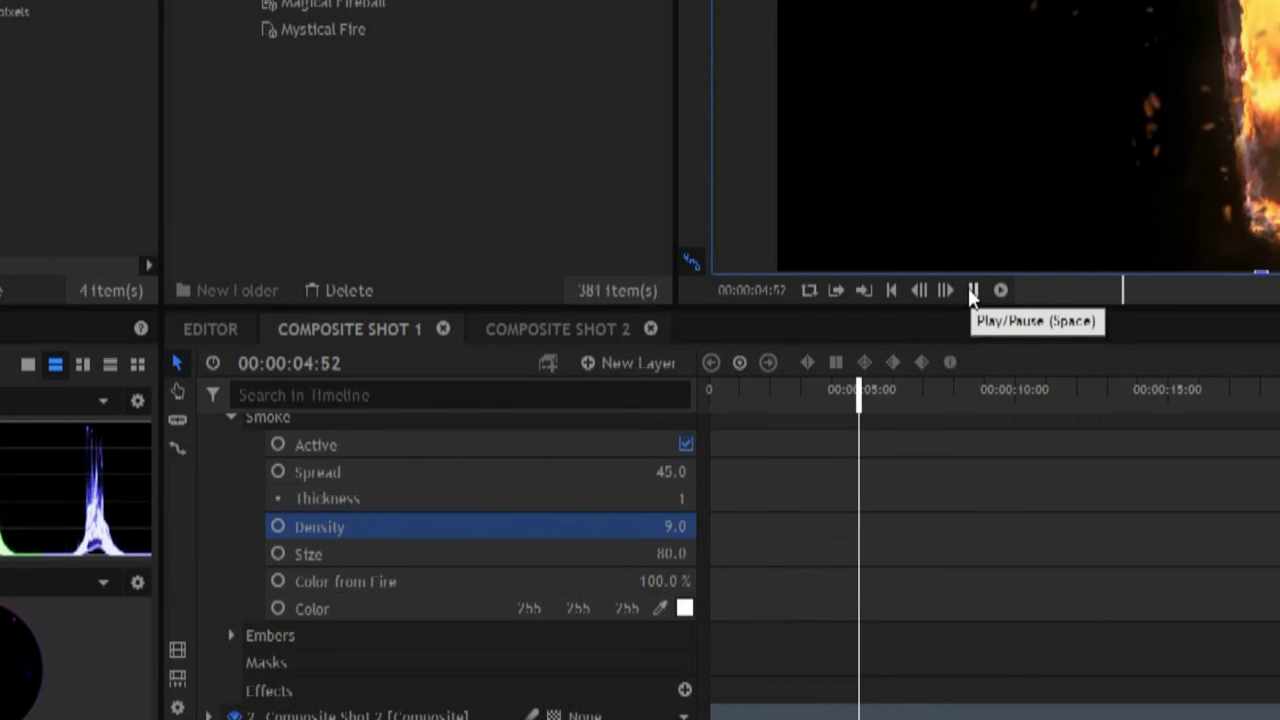
Step: Pause the preview at 00:00:06:42, open the Bonfire's Embers group, then collapse the layer's properties
left_click(972, 290)
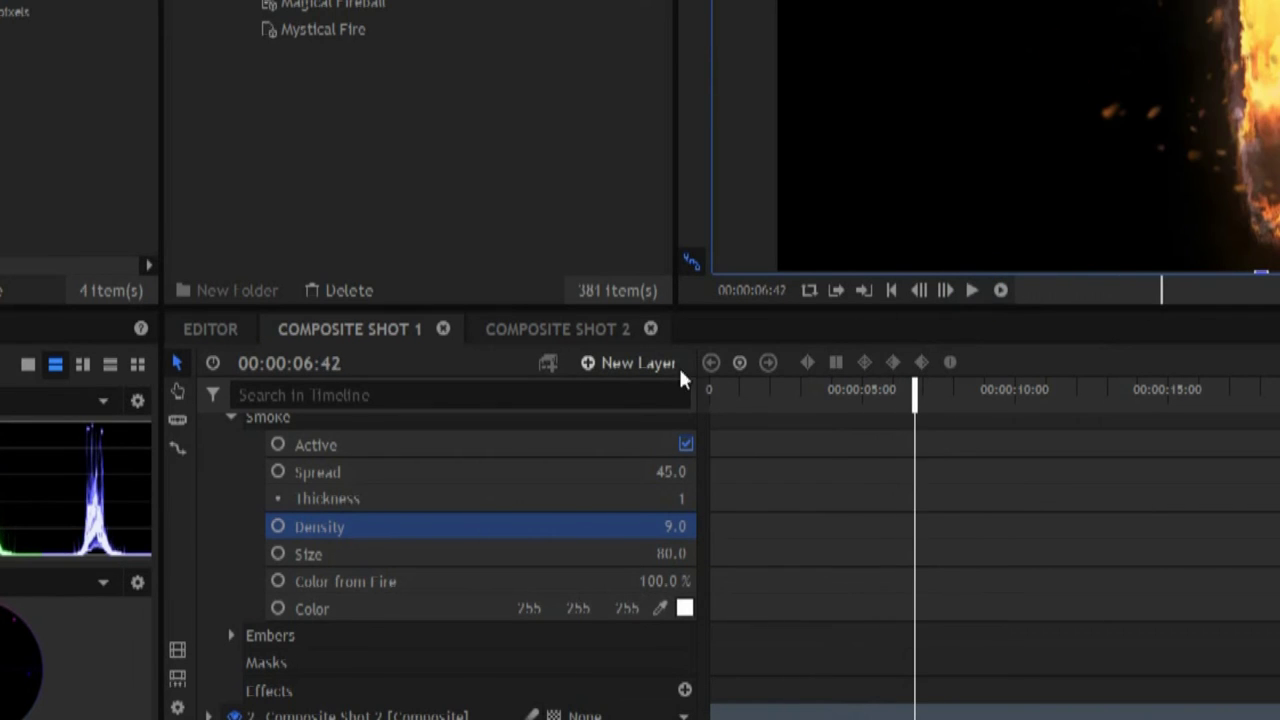
left_click(231, 635)
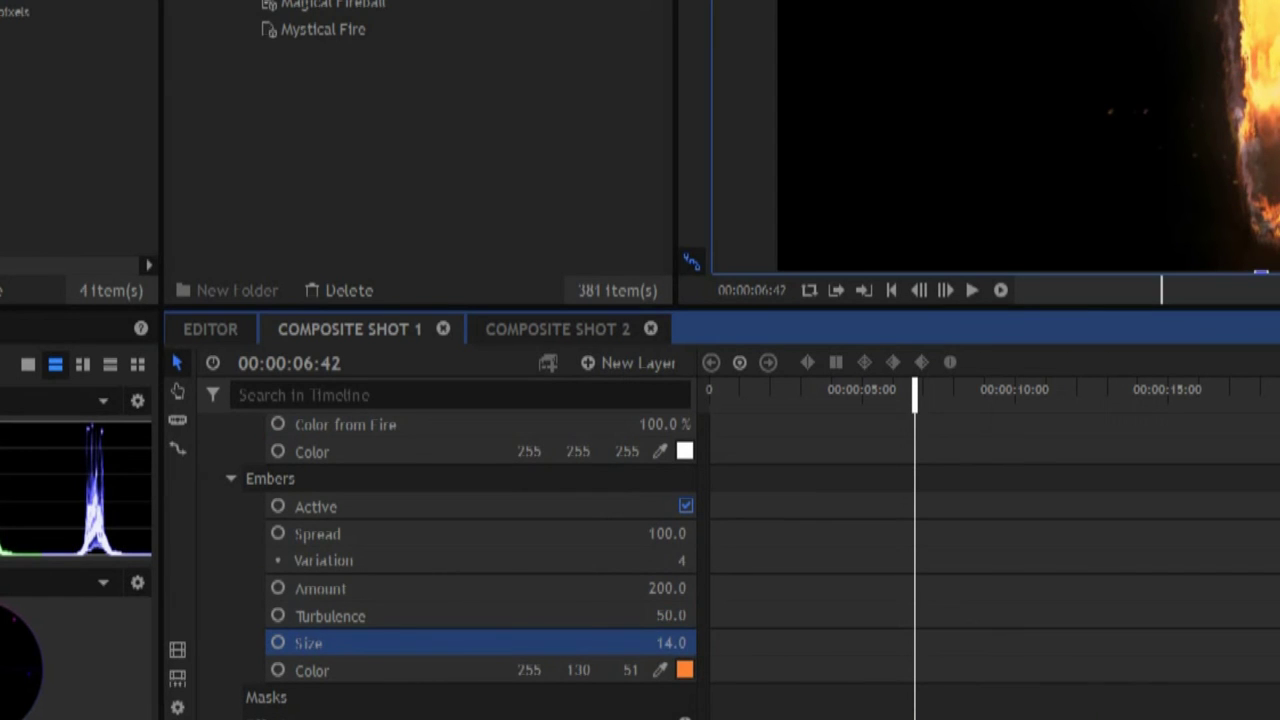
scroll(310, 577, "up", 3)
scroll(290, 572, "up", 5)
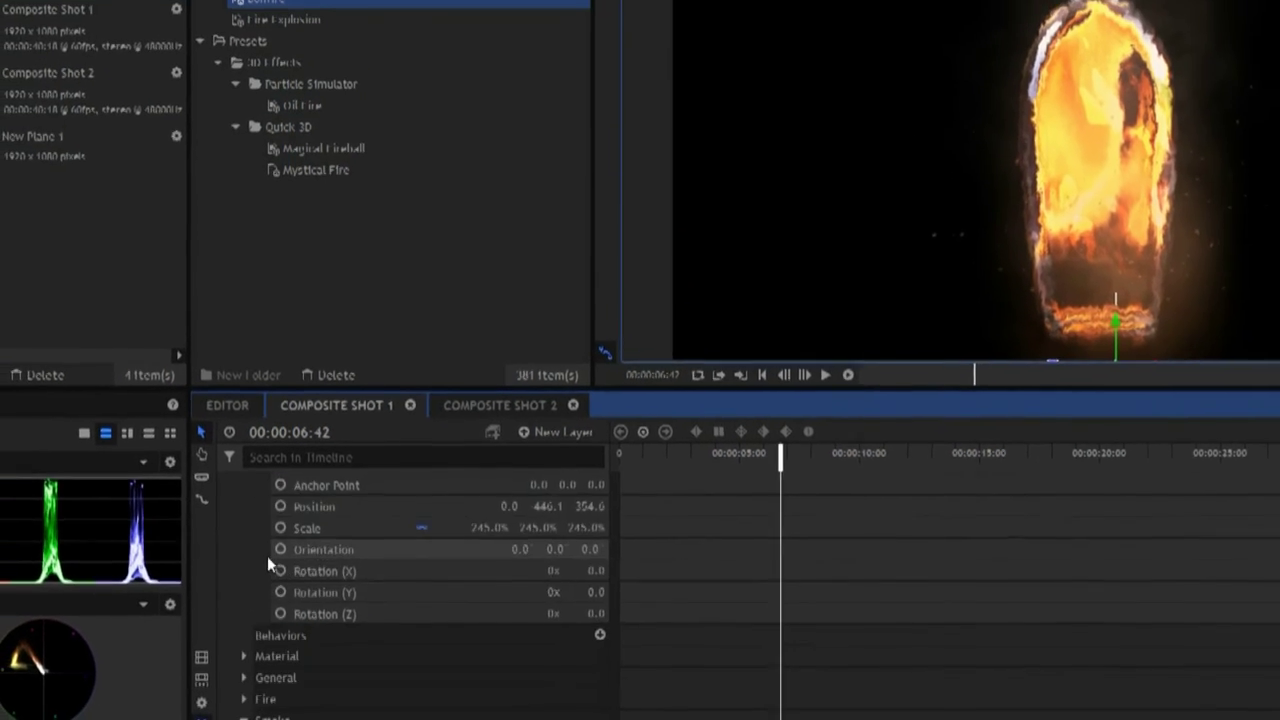
scroll(283, 566, "up", 3)
left_click(246, 500)
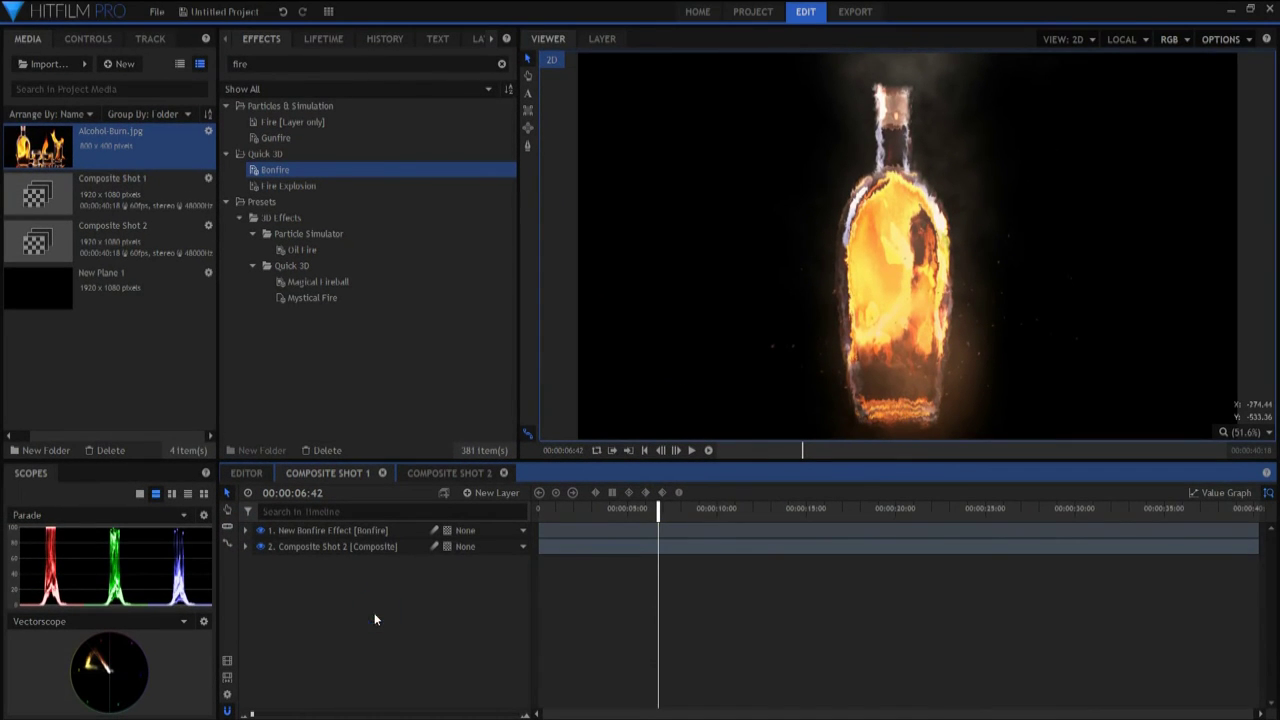
Step: Precompose the Bonfire and bottle layers into a new Composite Shot 3
left_click_drag(392, 612, 388, 524)
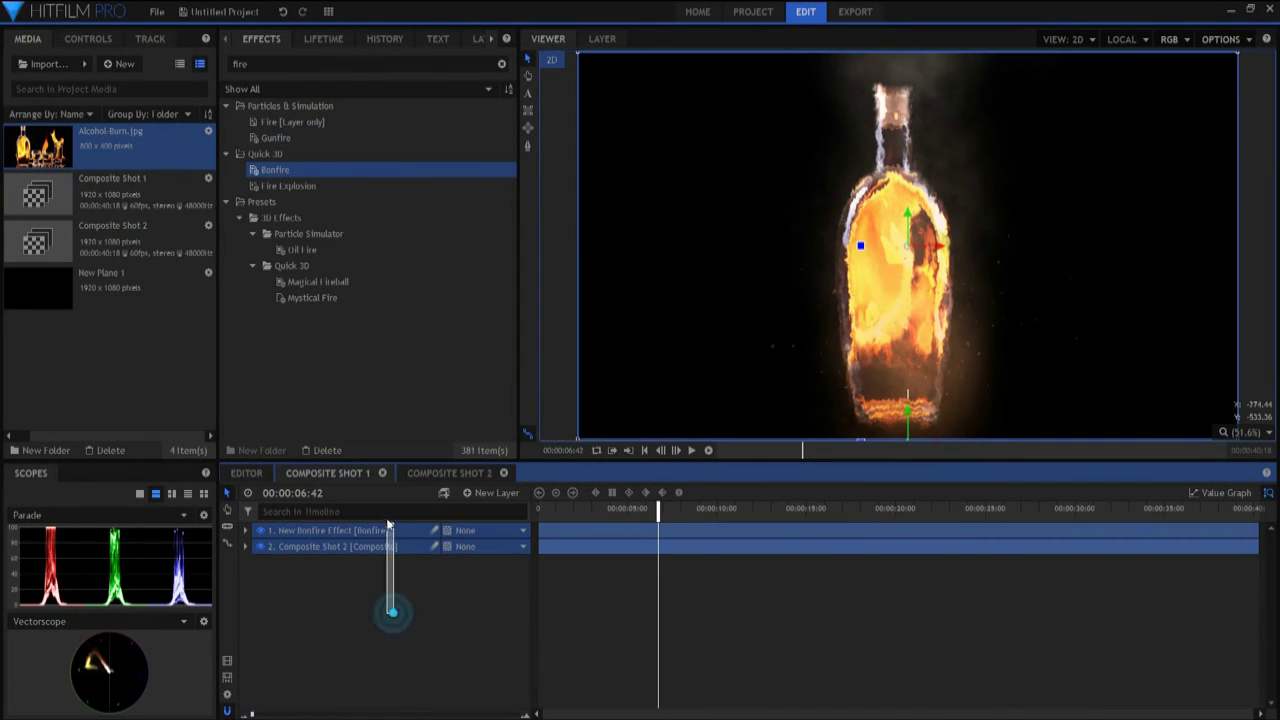
right_click(381, 538)
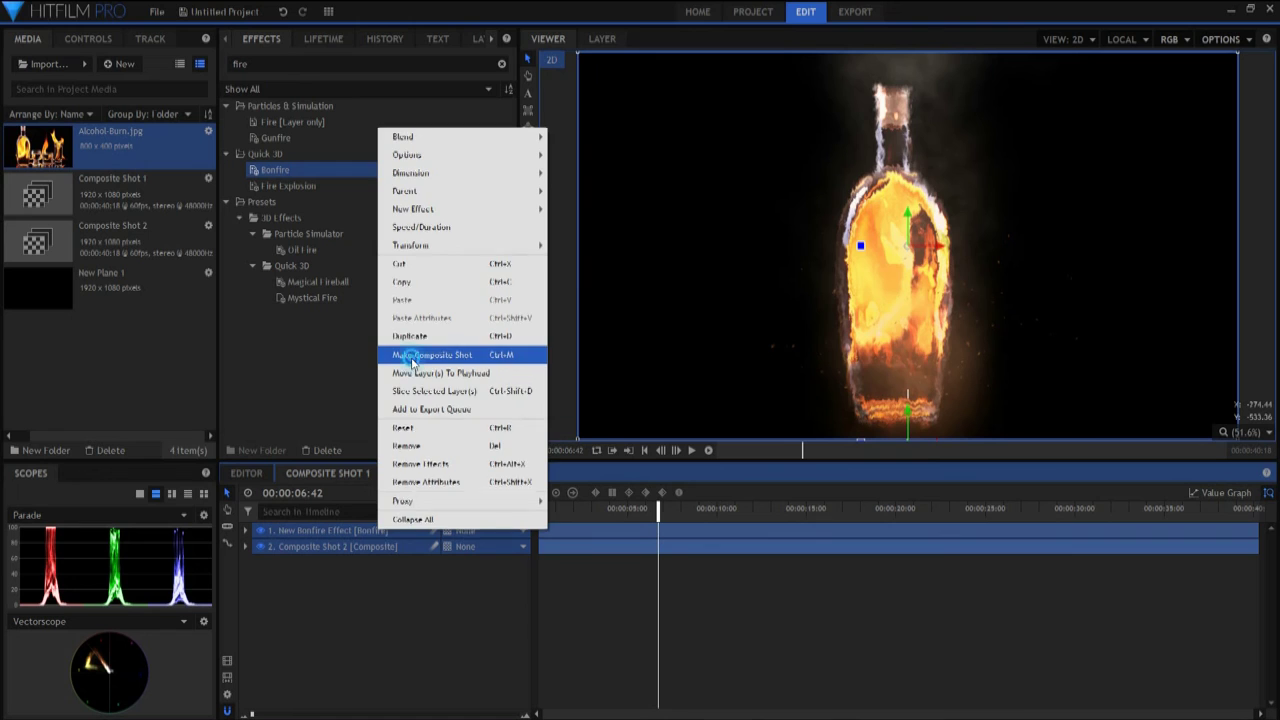
left_click(412, 355)
left_click(745, 389)
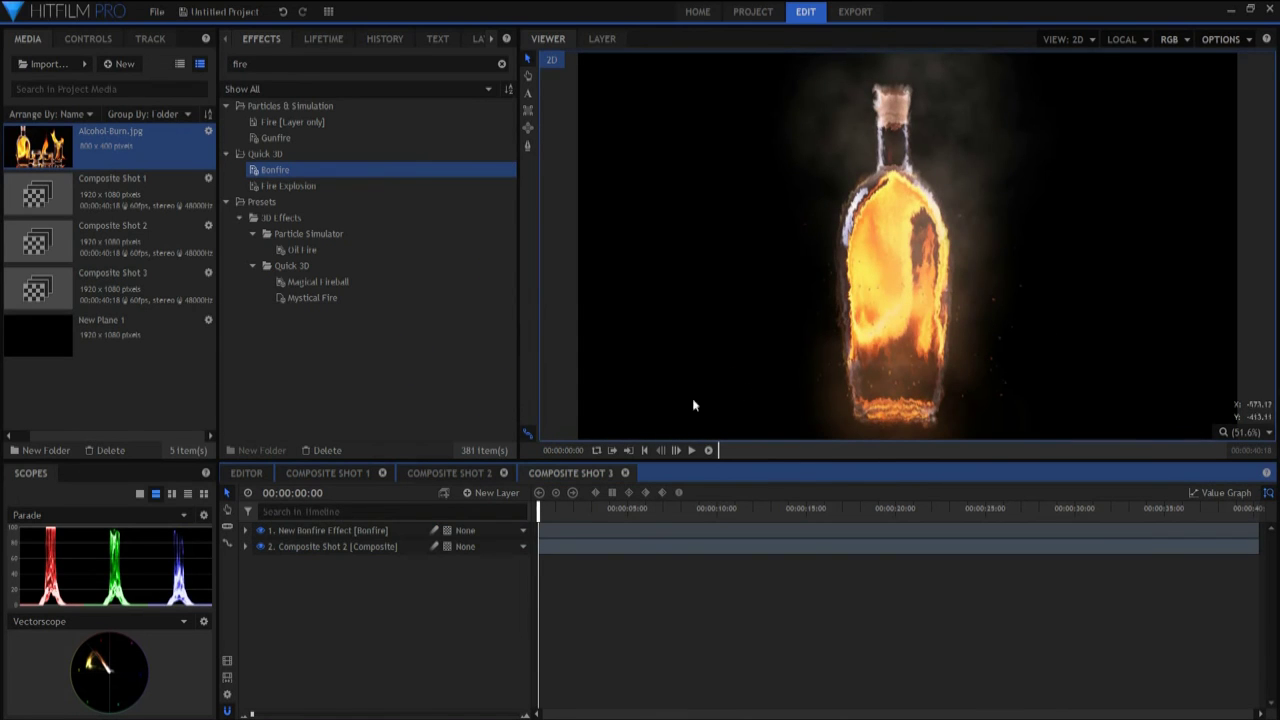
Step: Play Composite Shot 1 from the start to preview the burning bottle, then stop
left_click(330, 472)
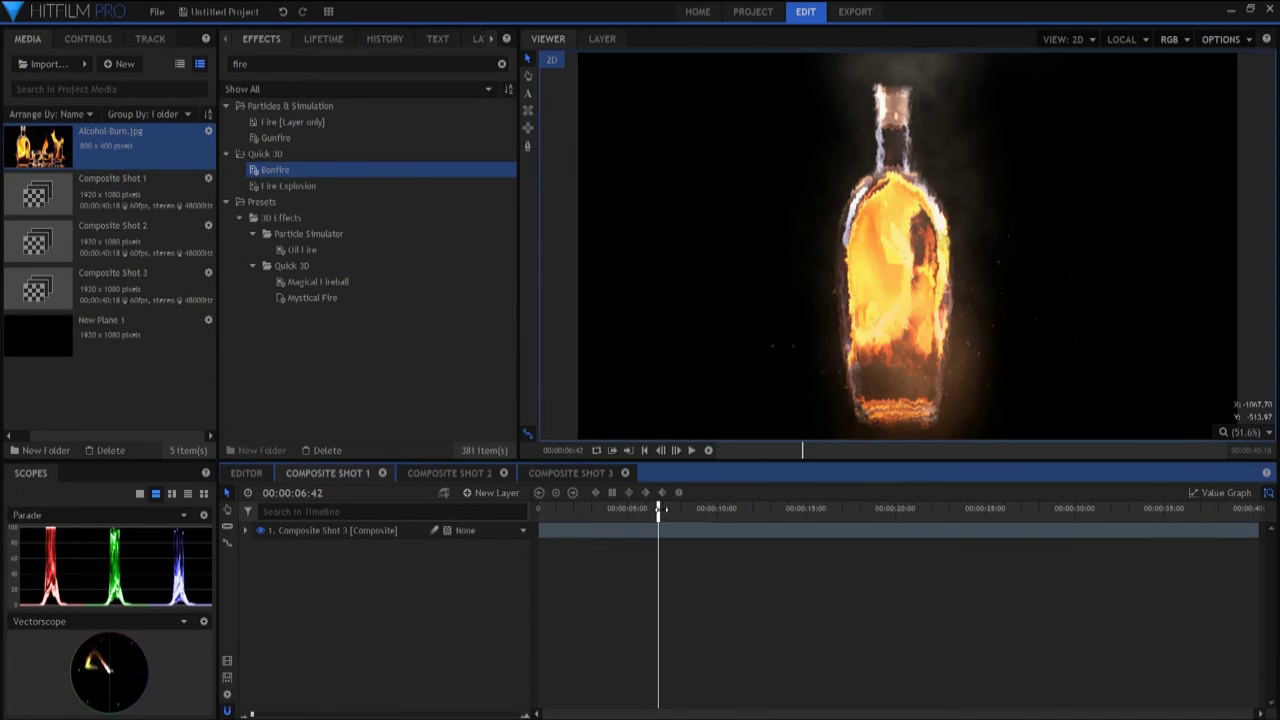
key("Home")
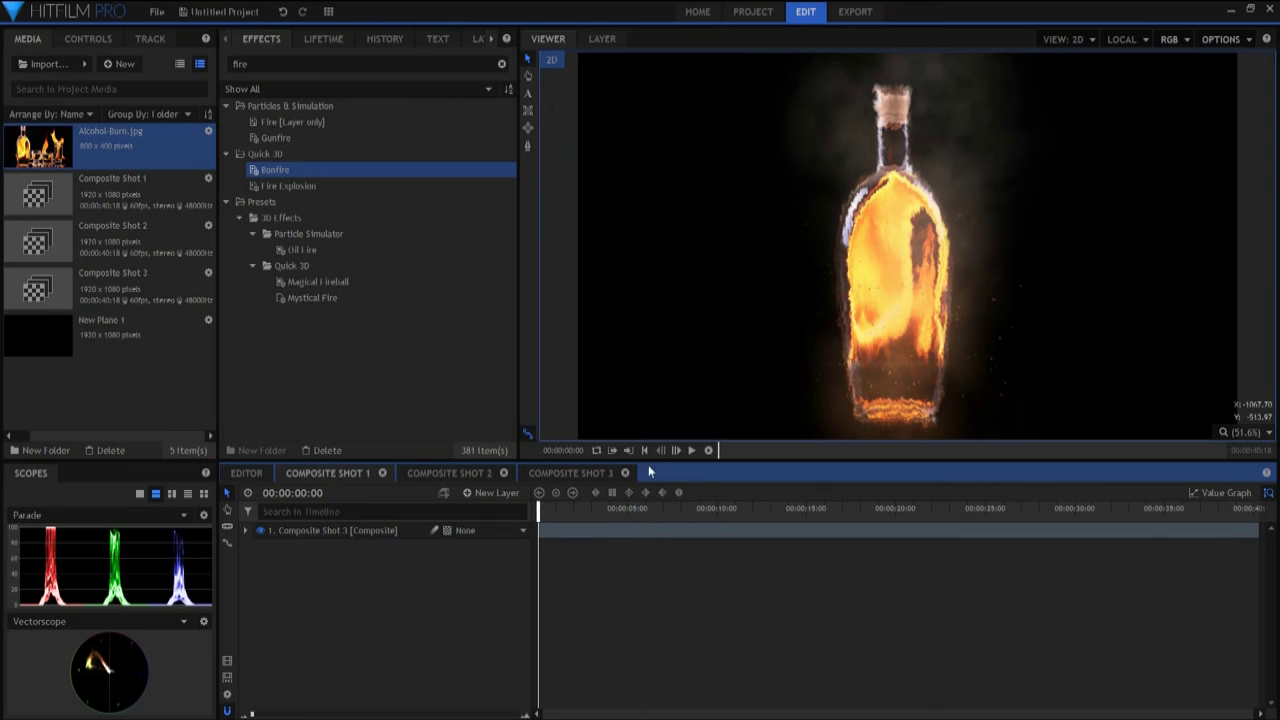
left_click(690, 450)
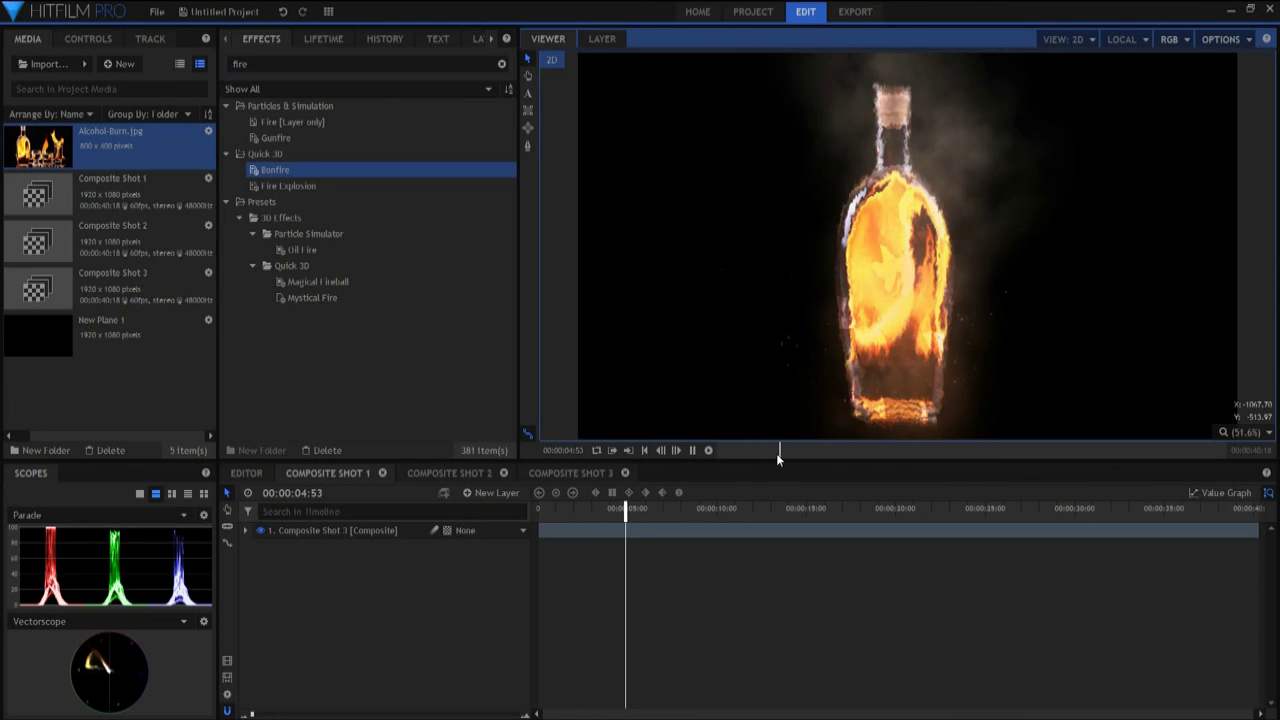
left_click(672, 510)
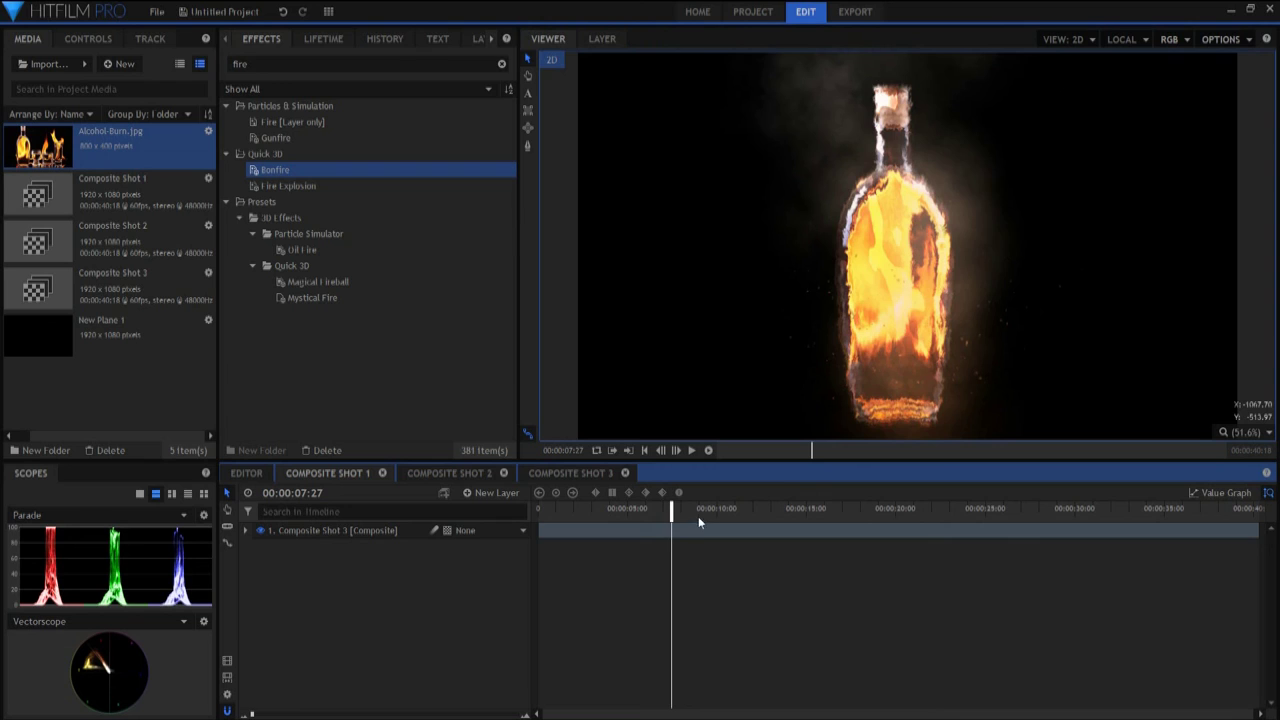
Step: Add the Composite Shot 3 layer to the export queue
right_click(614, 530)
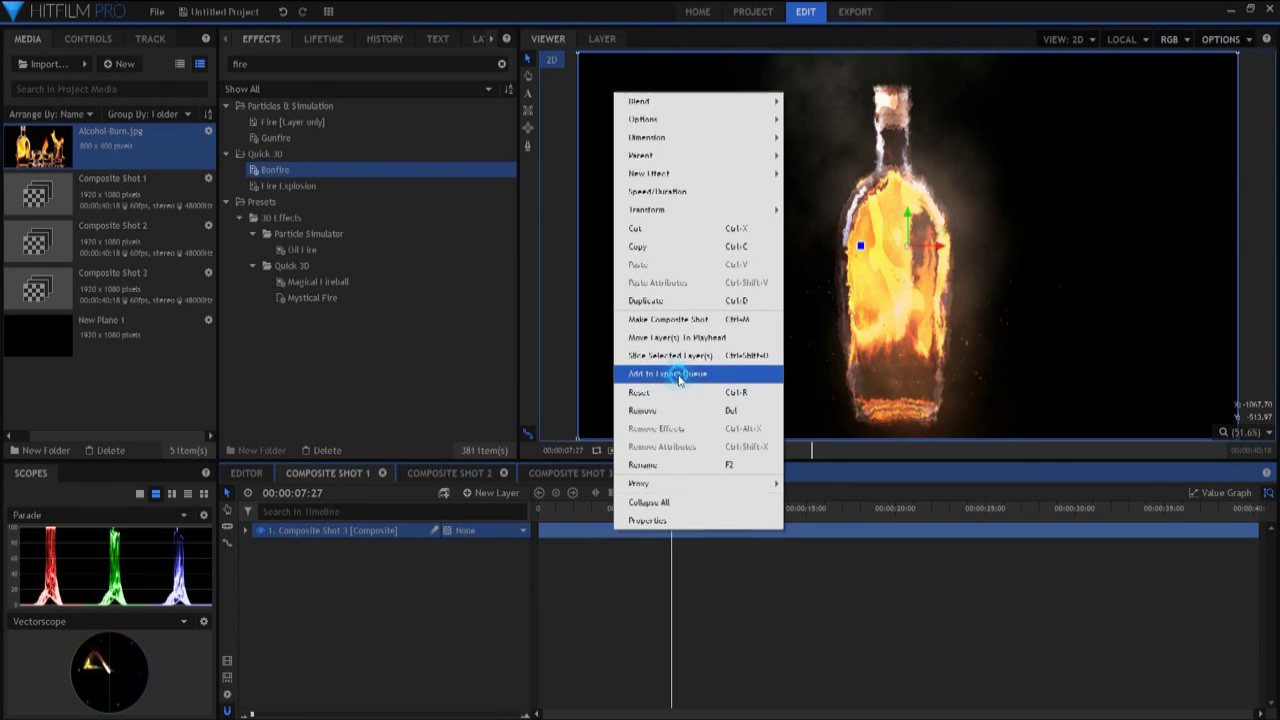
left_click(678, 375)
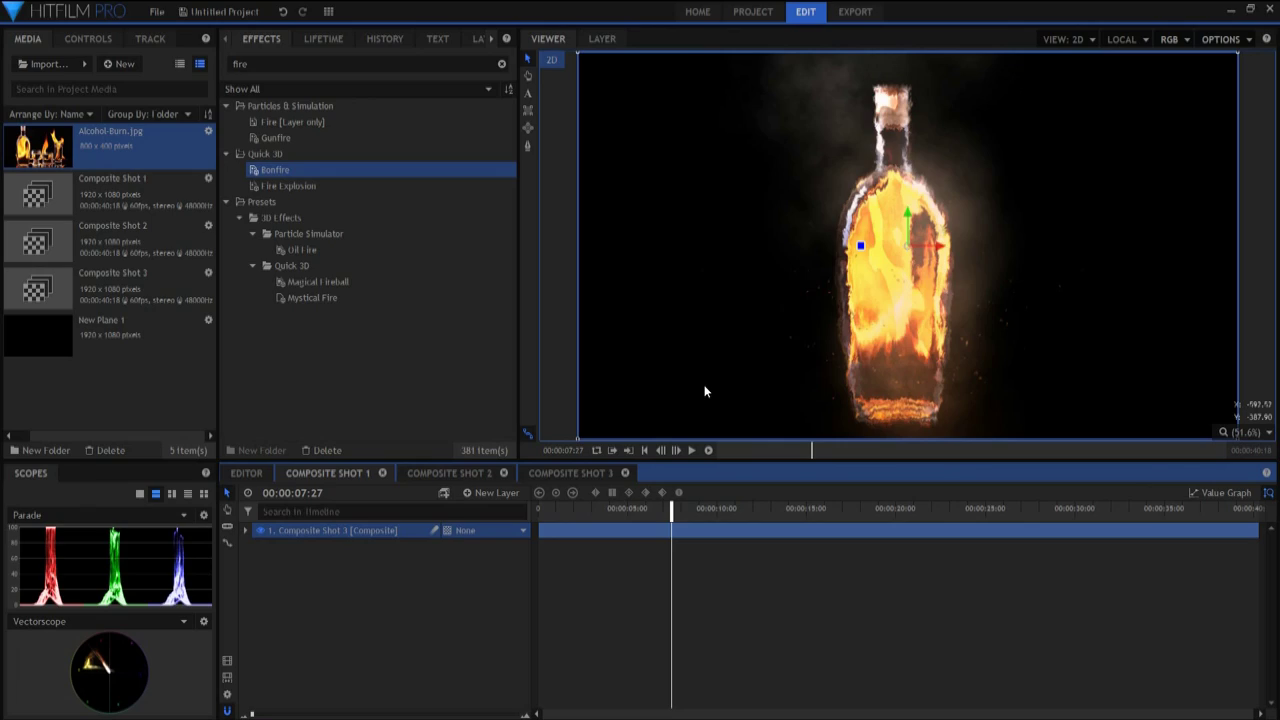